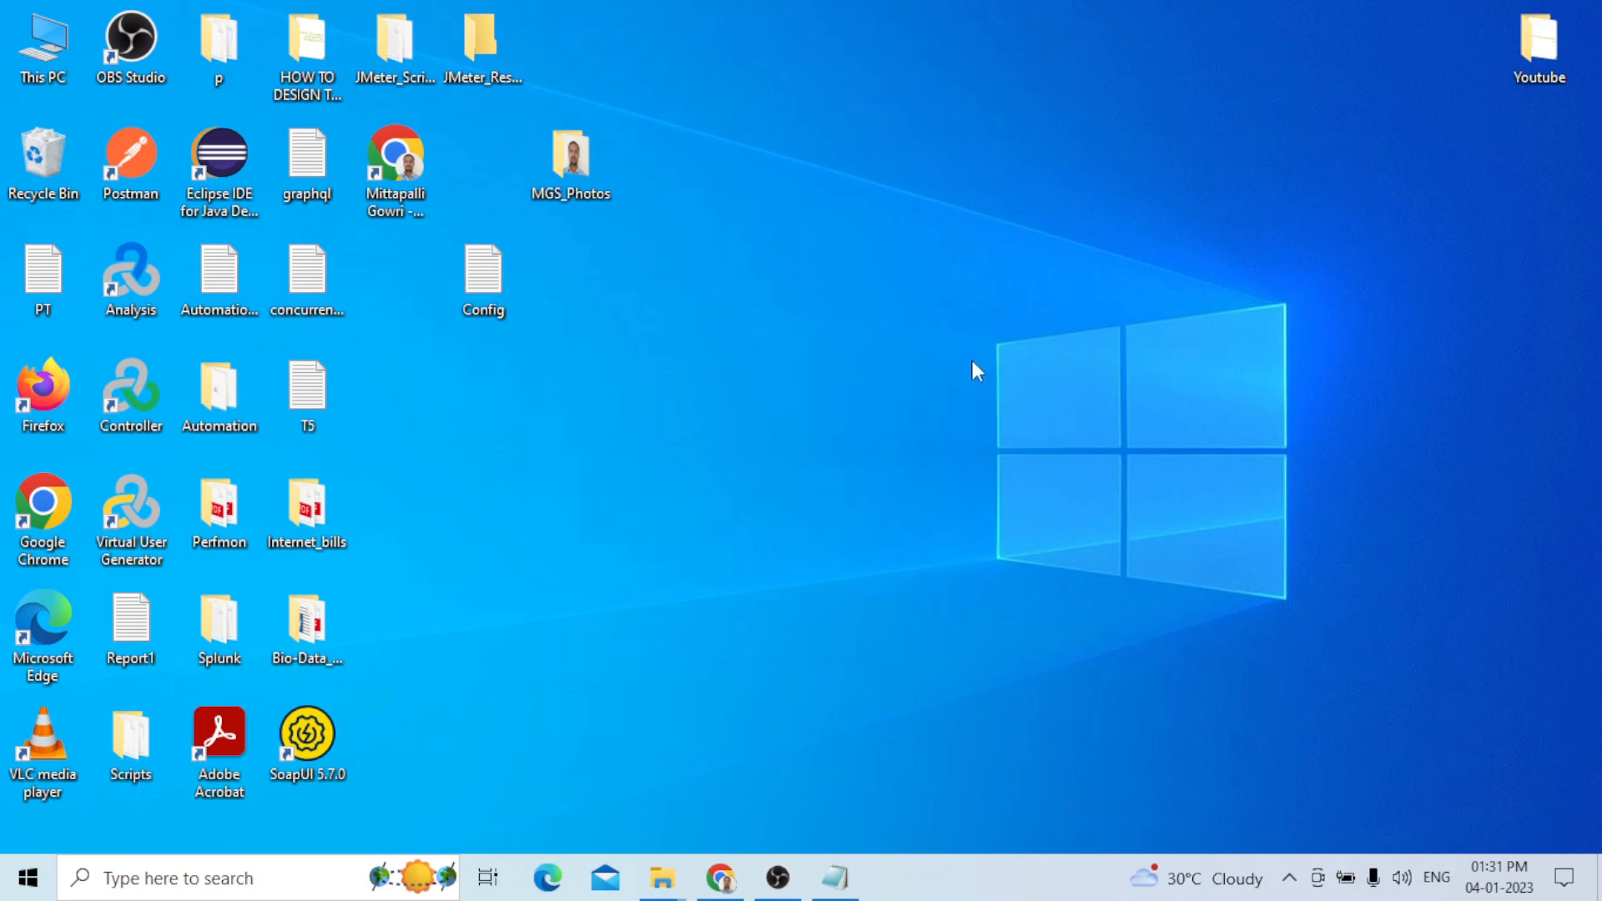
Step: Open the Notepad notes full-screen and review the list of JMeter timers, highlighting the Constant Timer and Uniform Random Timer entries
left_click(832, 876)
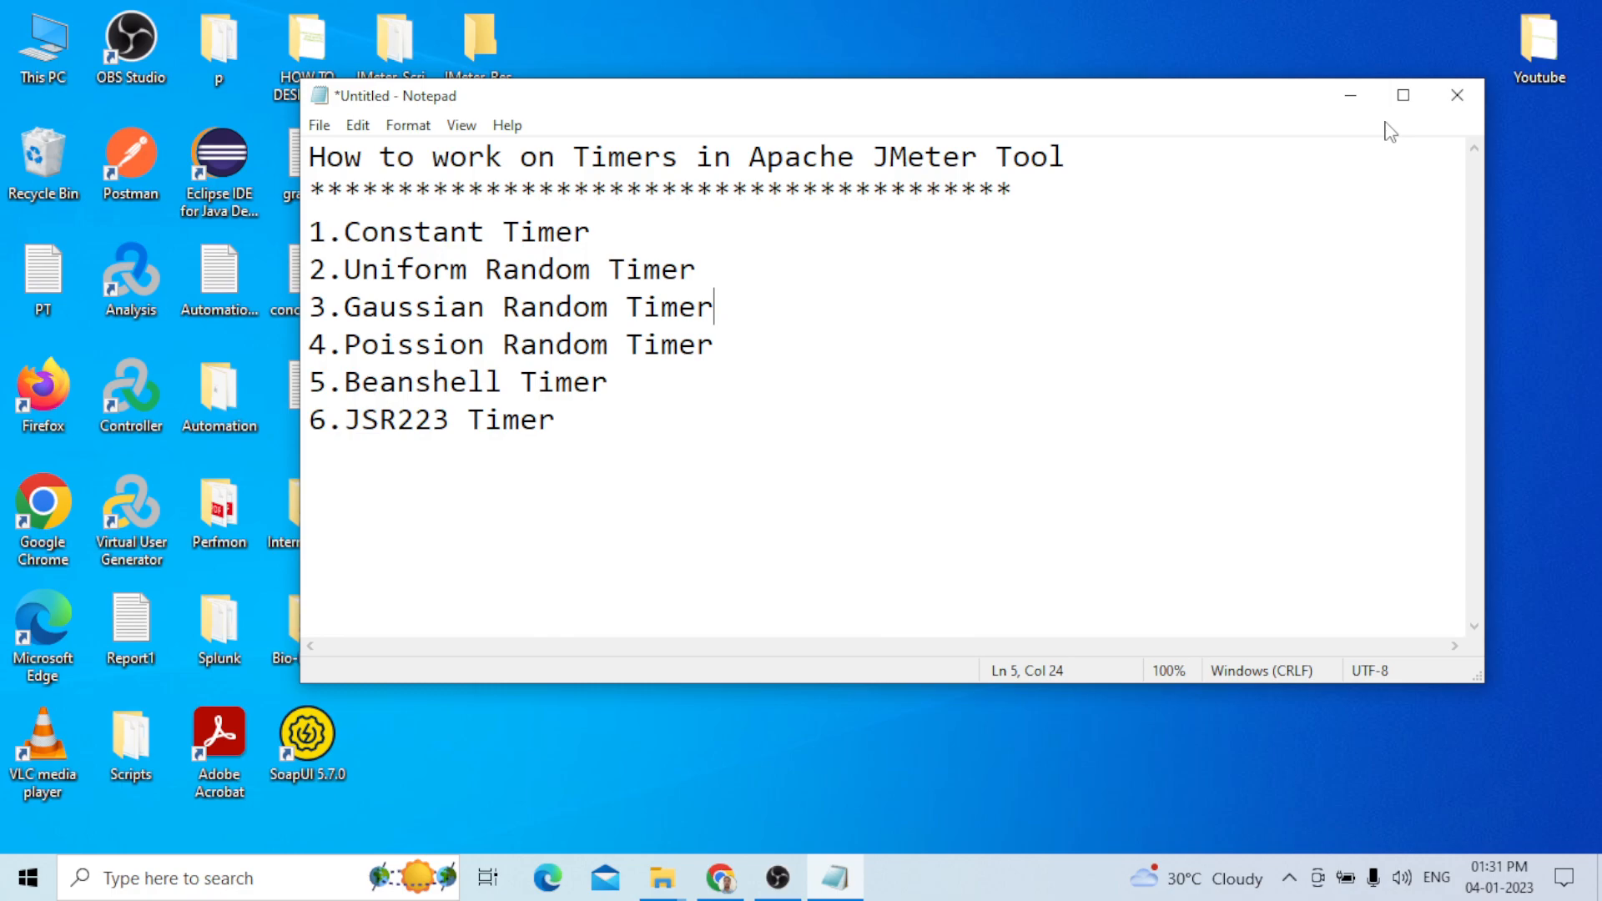
left_click(1404, 95)
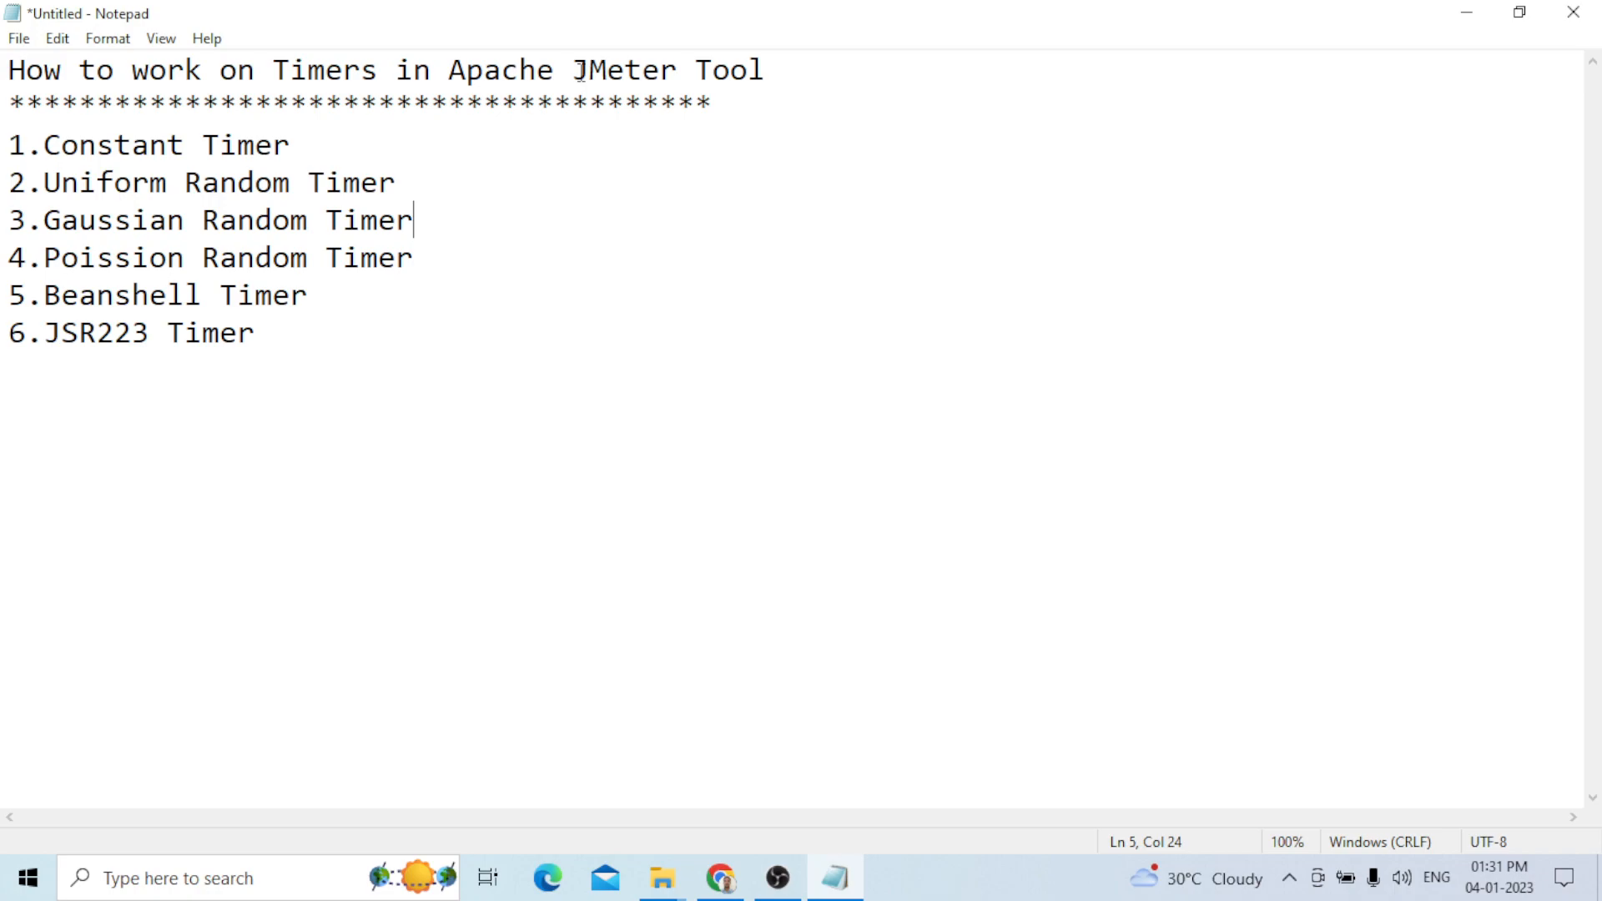
left_click(718, 102)
left_click_drag(10, 144, 255, 334)
left_click(66, 175)
left_click_drag(10, 146, 406, 181)
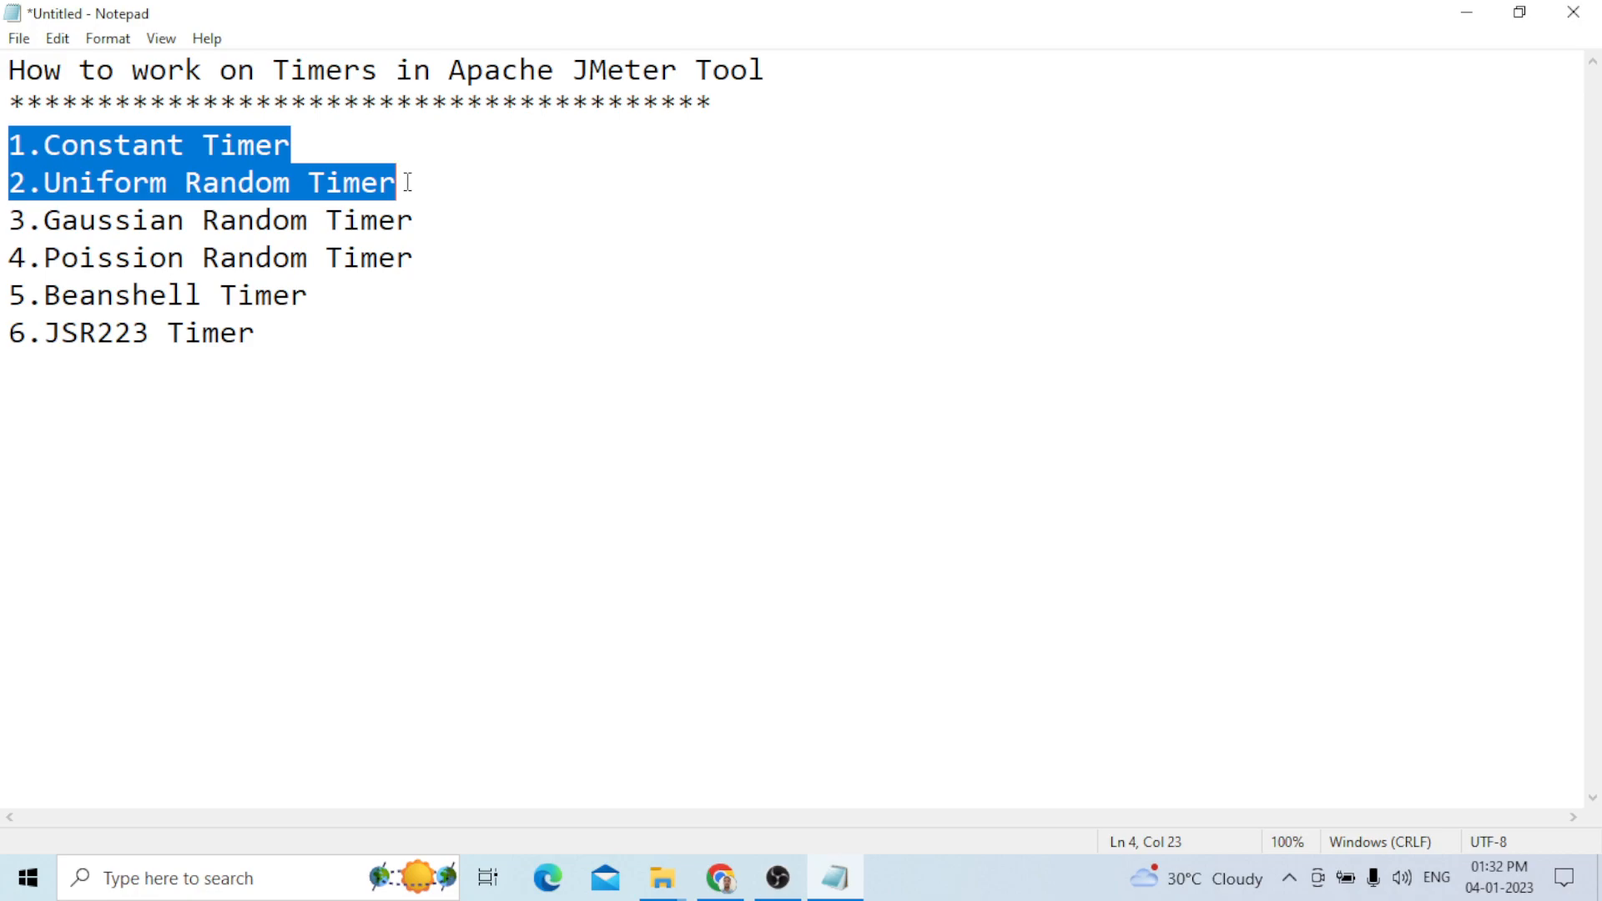
left_click(332, 370)
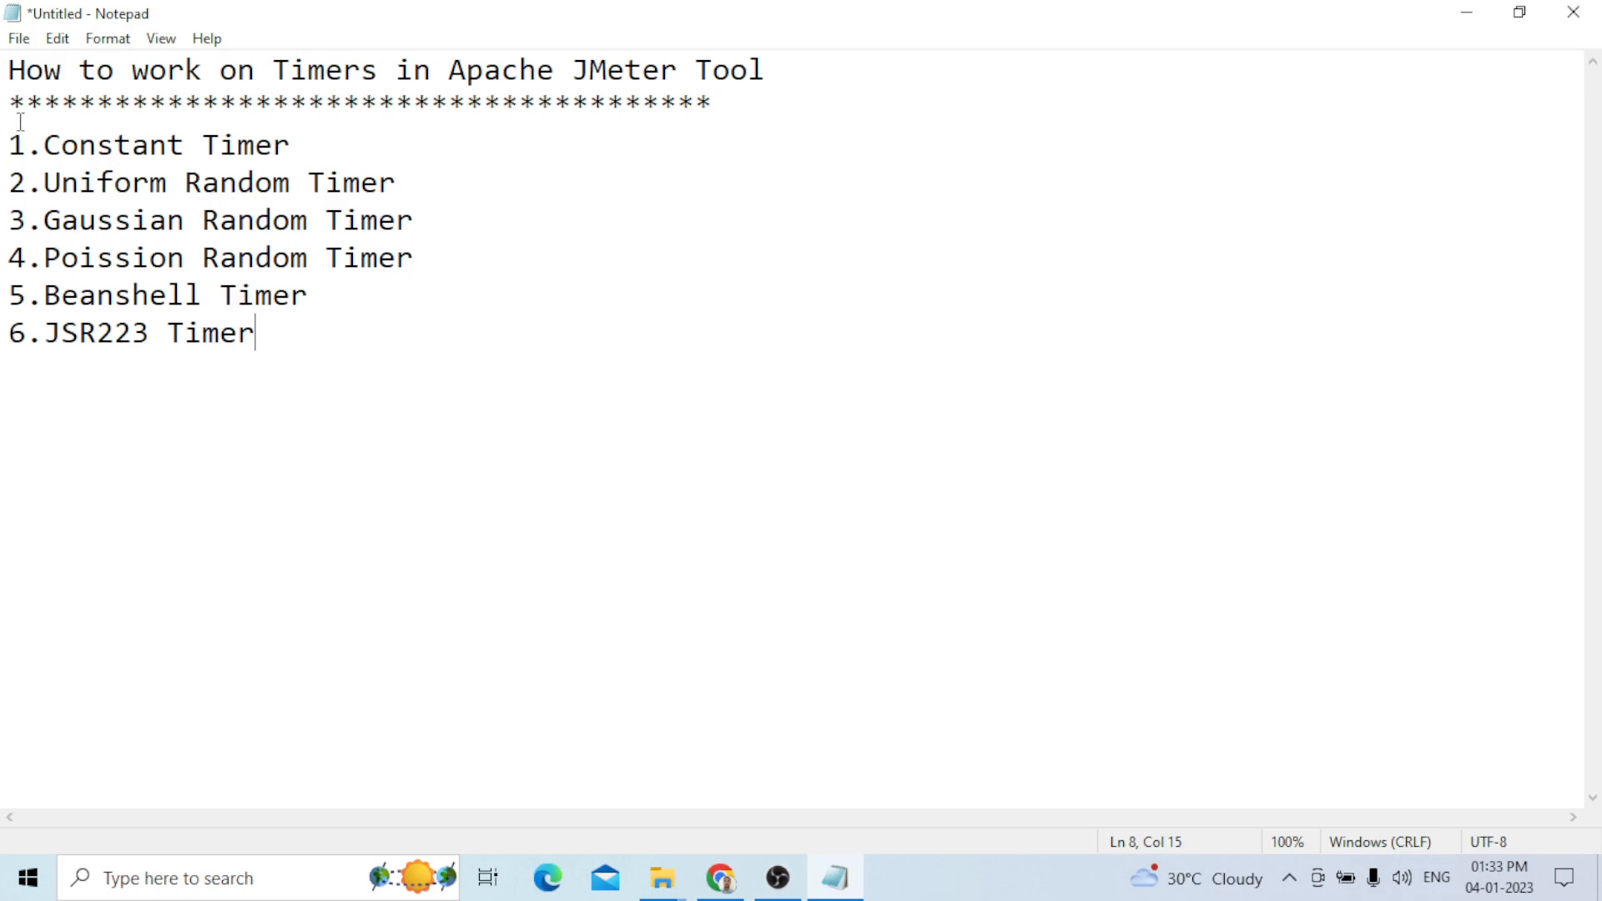
left_click_drag(10, 135, 418, 179)
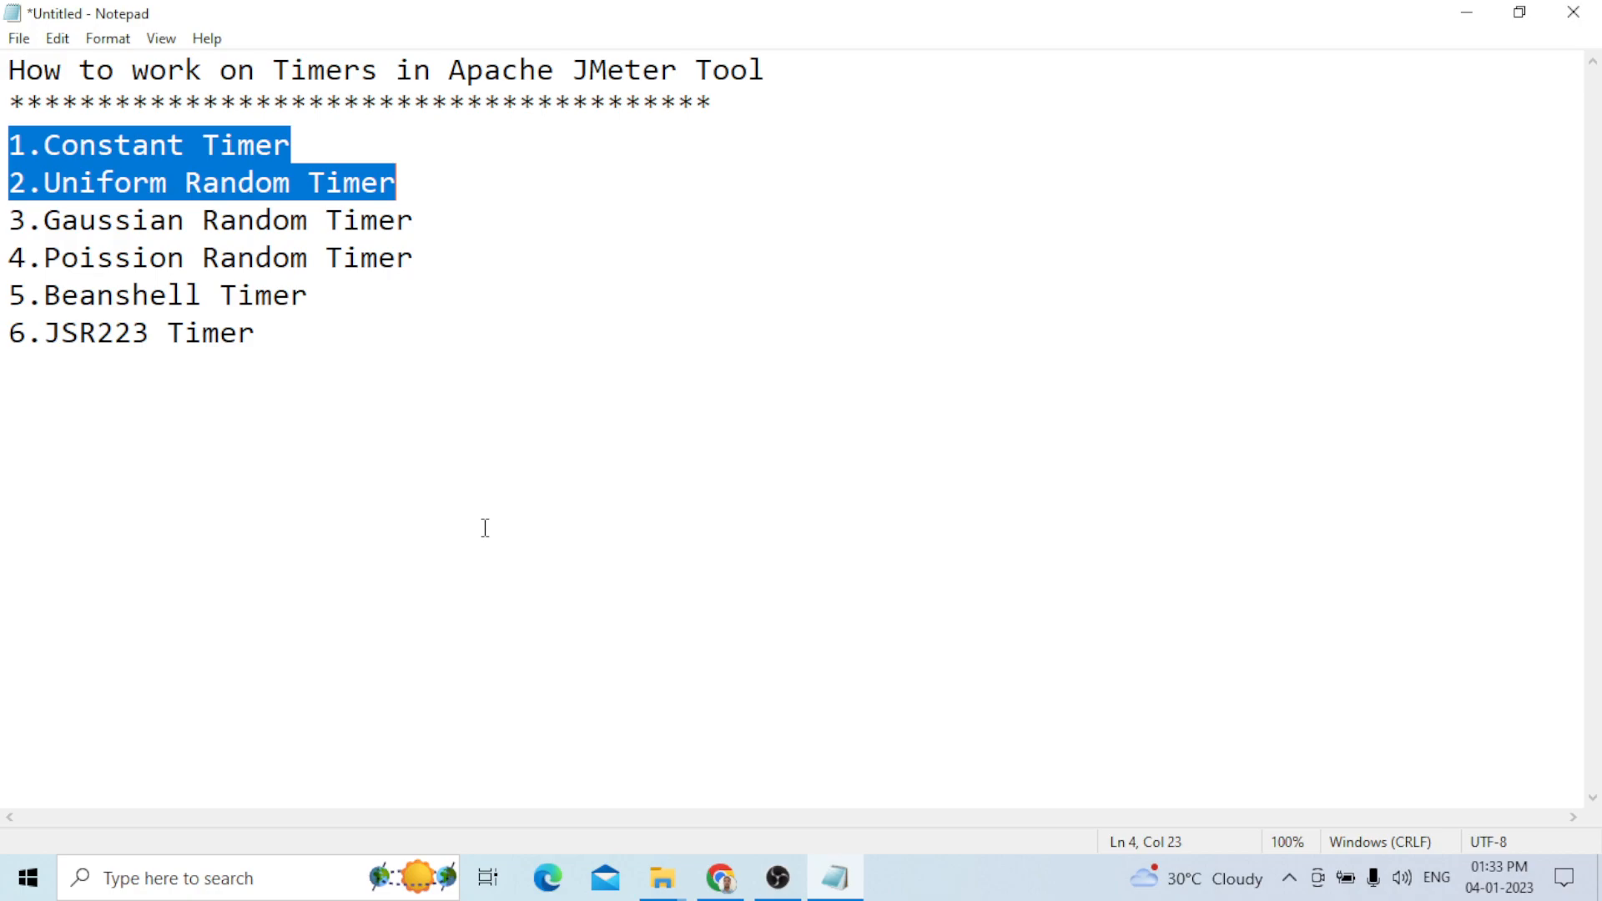
Step: Launch Apache JMeter from the apache-jmeter-5.4.1 bin folder and maximize its window
left_click(683, 881)
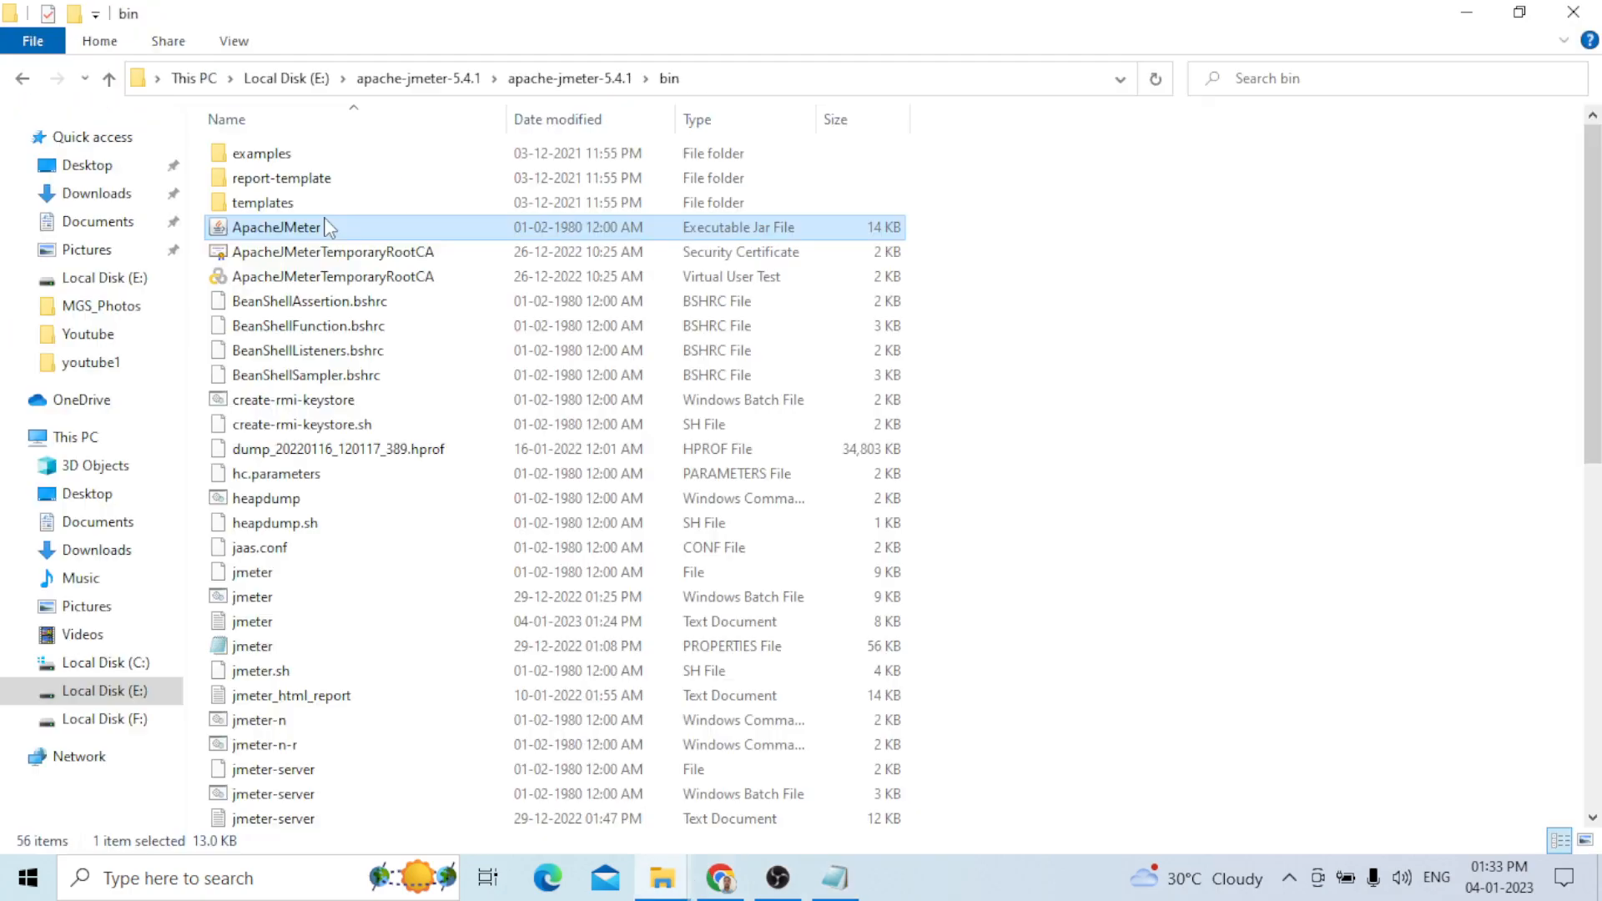
double_click(328, 227)
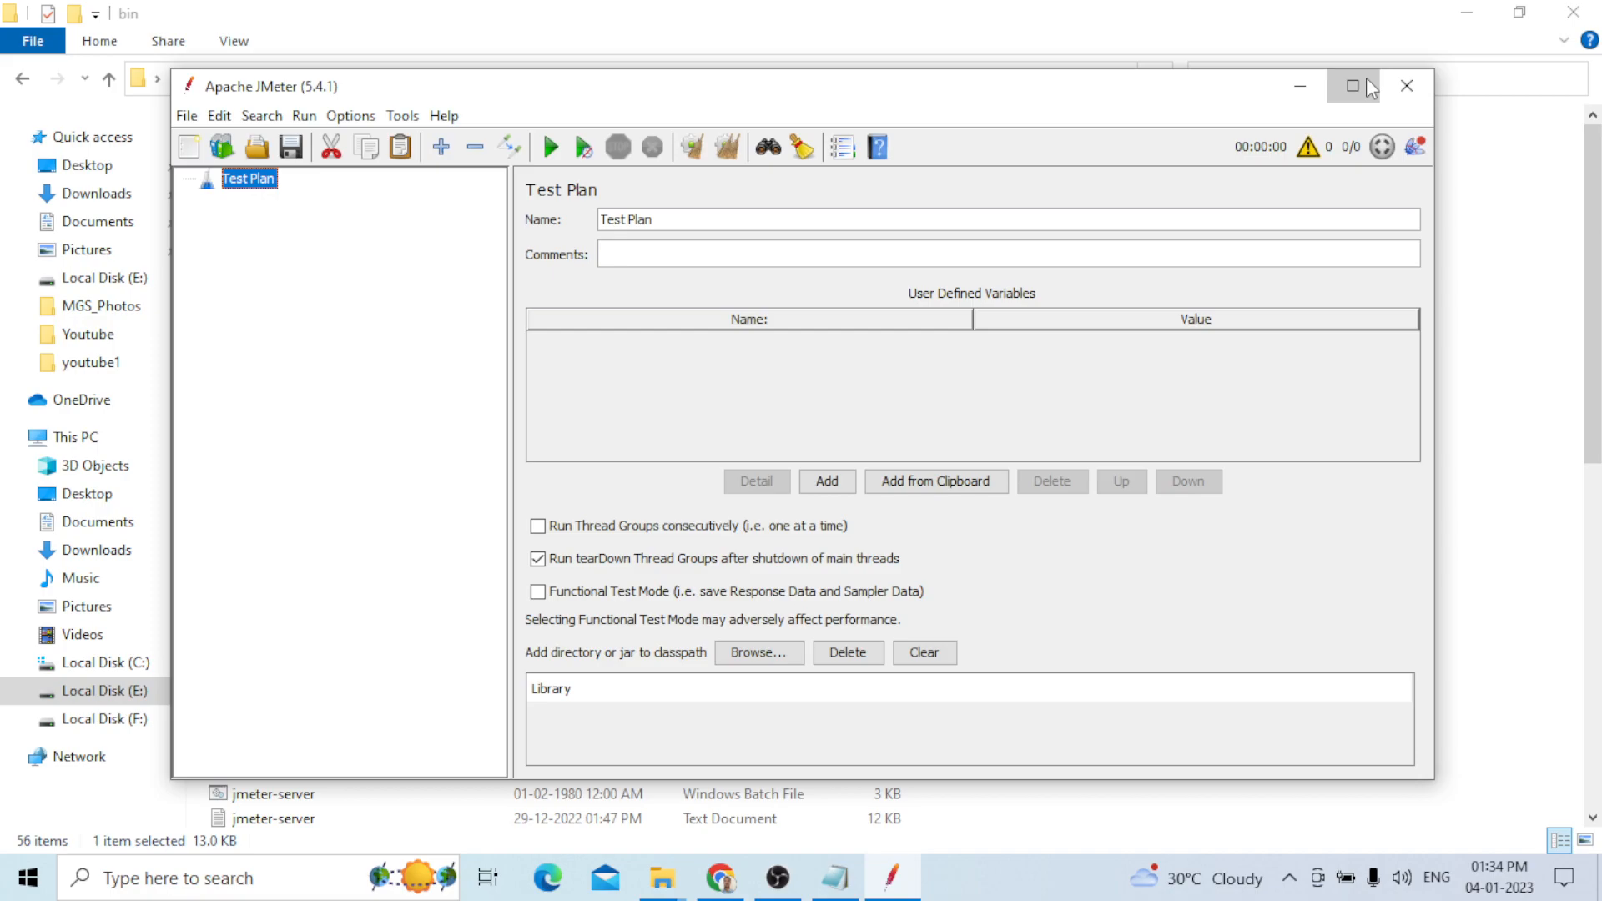
left_click(1369, 86)
right_click(93, 101)
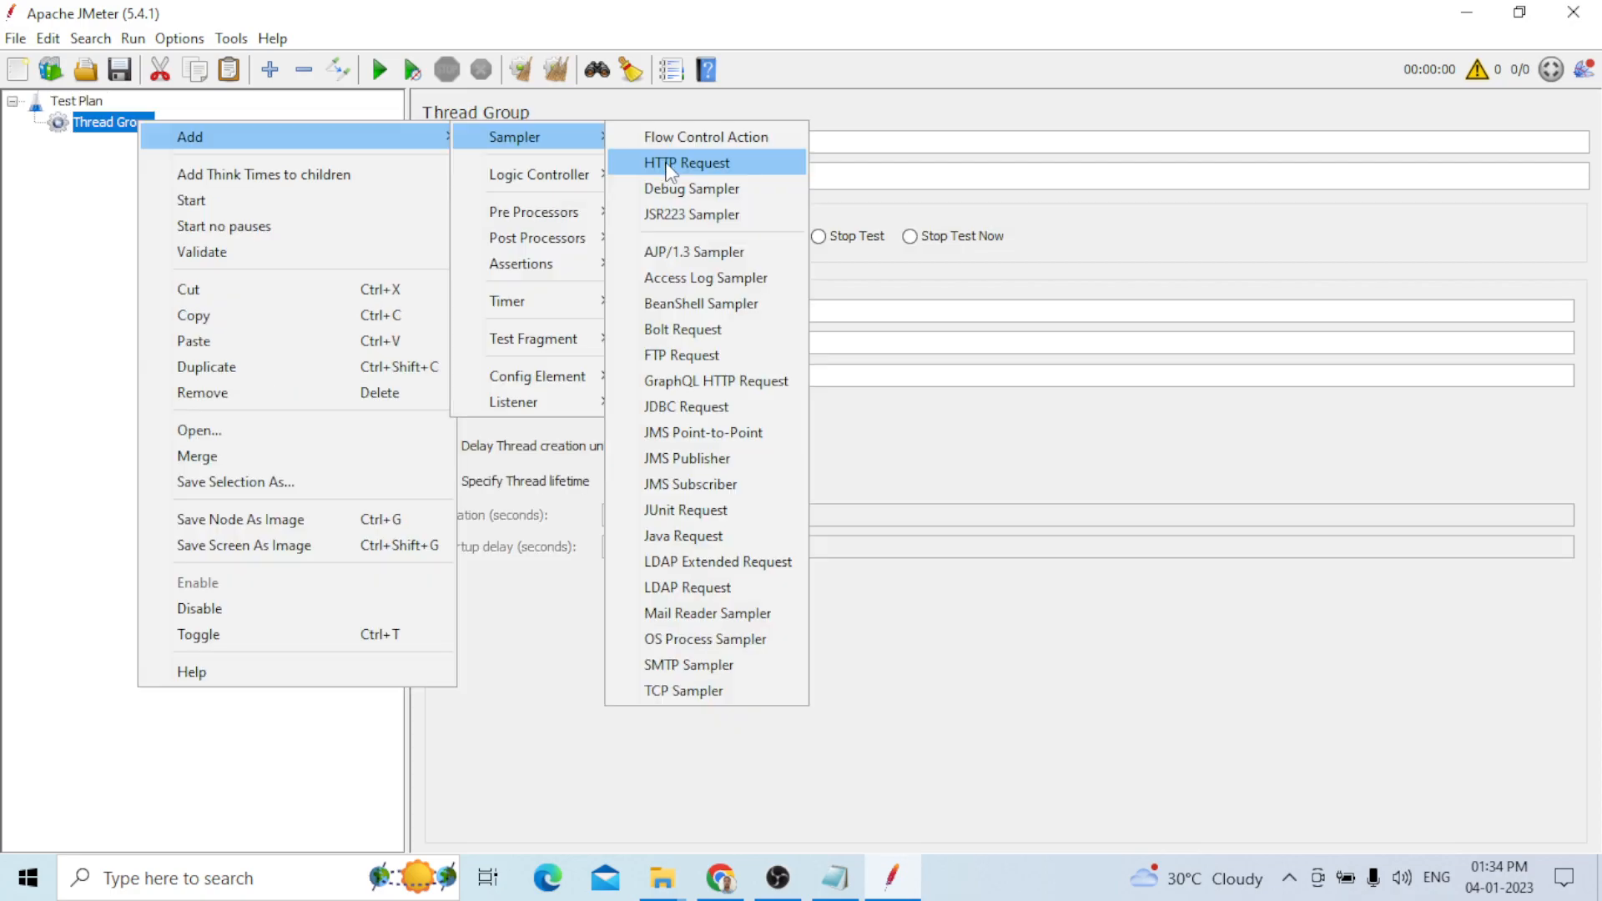
left_click(674, 163)
left_click(623, 272)
type("https")
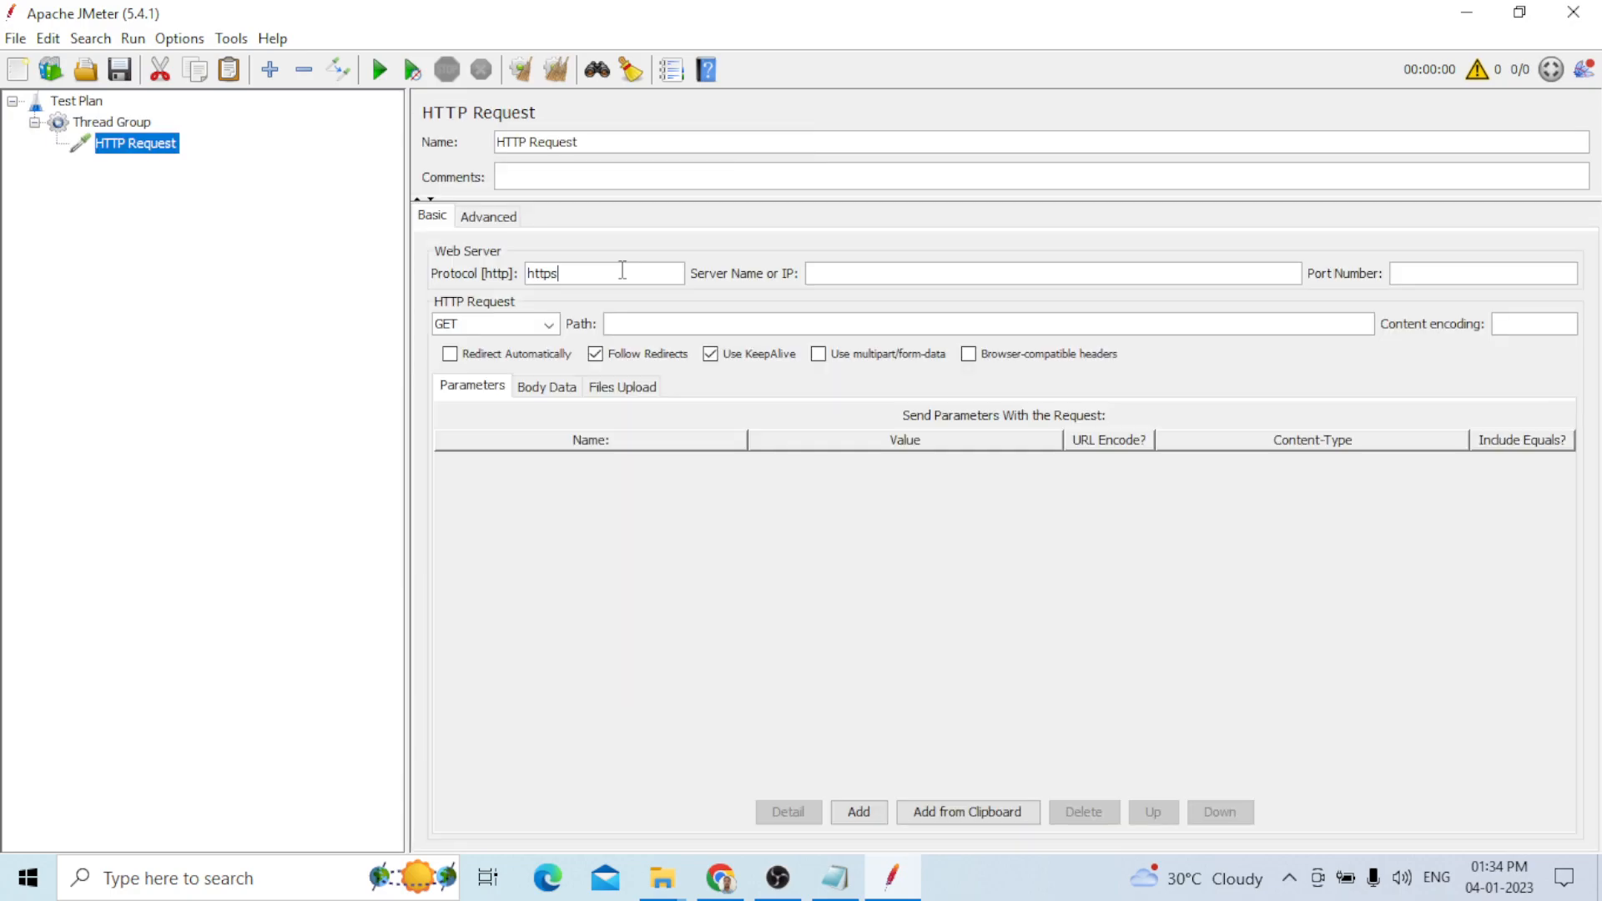
left_click(866, 272)
type("www.")
type("google.com")
left_click(147, 149)
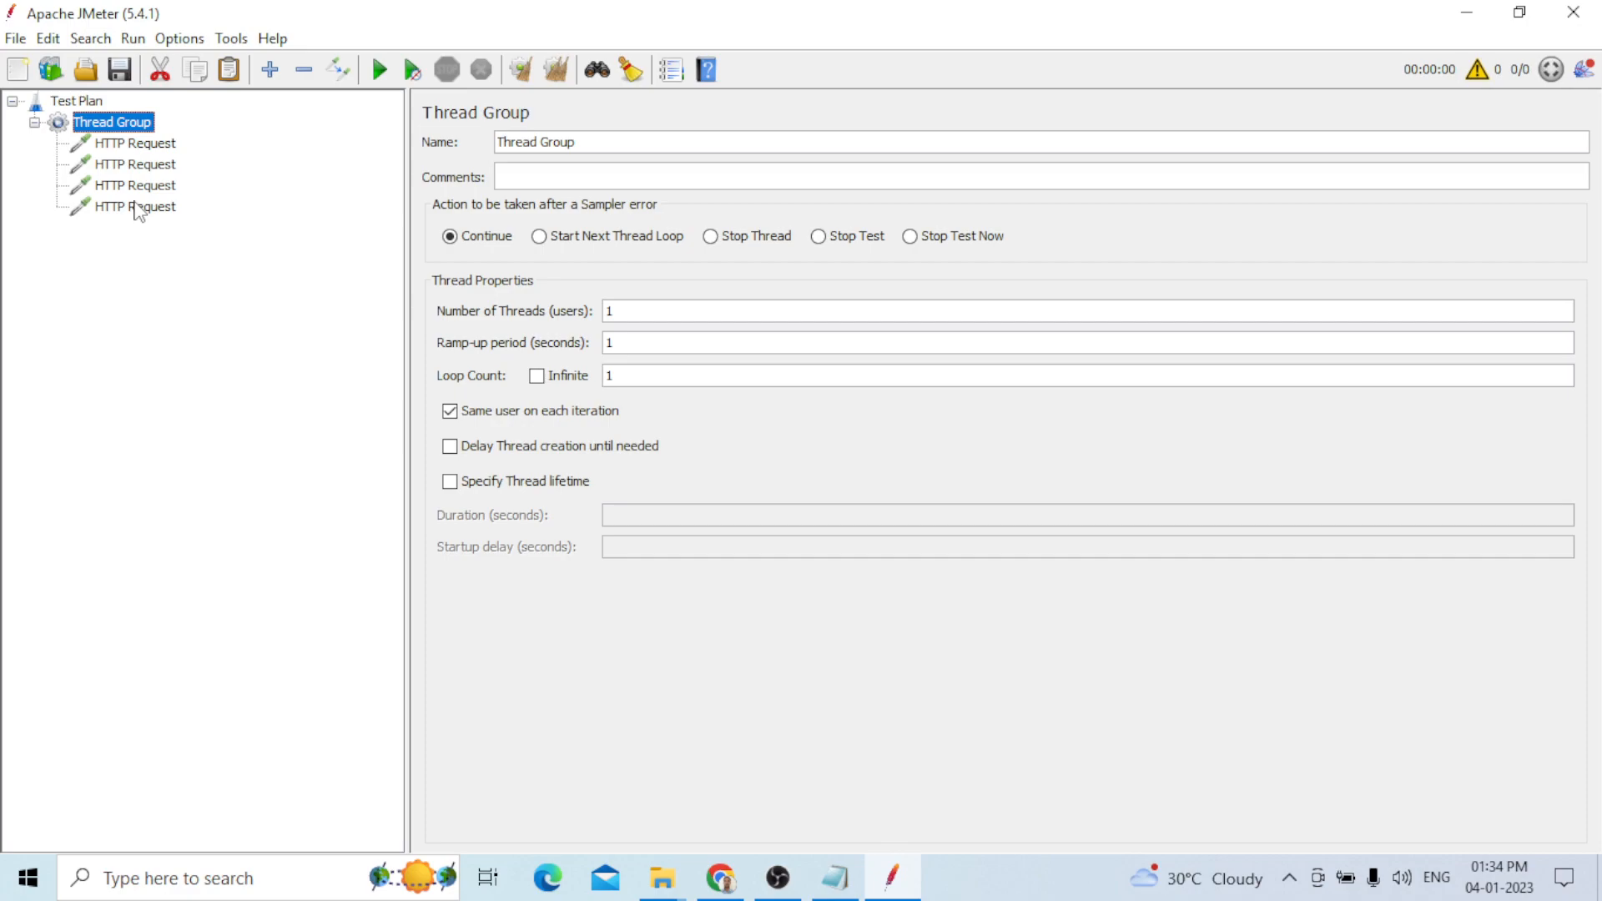
Step: Add View Results Tree and View Results in Table listeners to the thread group
right_click(140, 122)
mouse_move(376, 132)
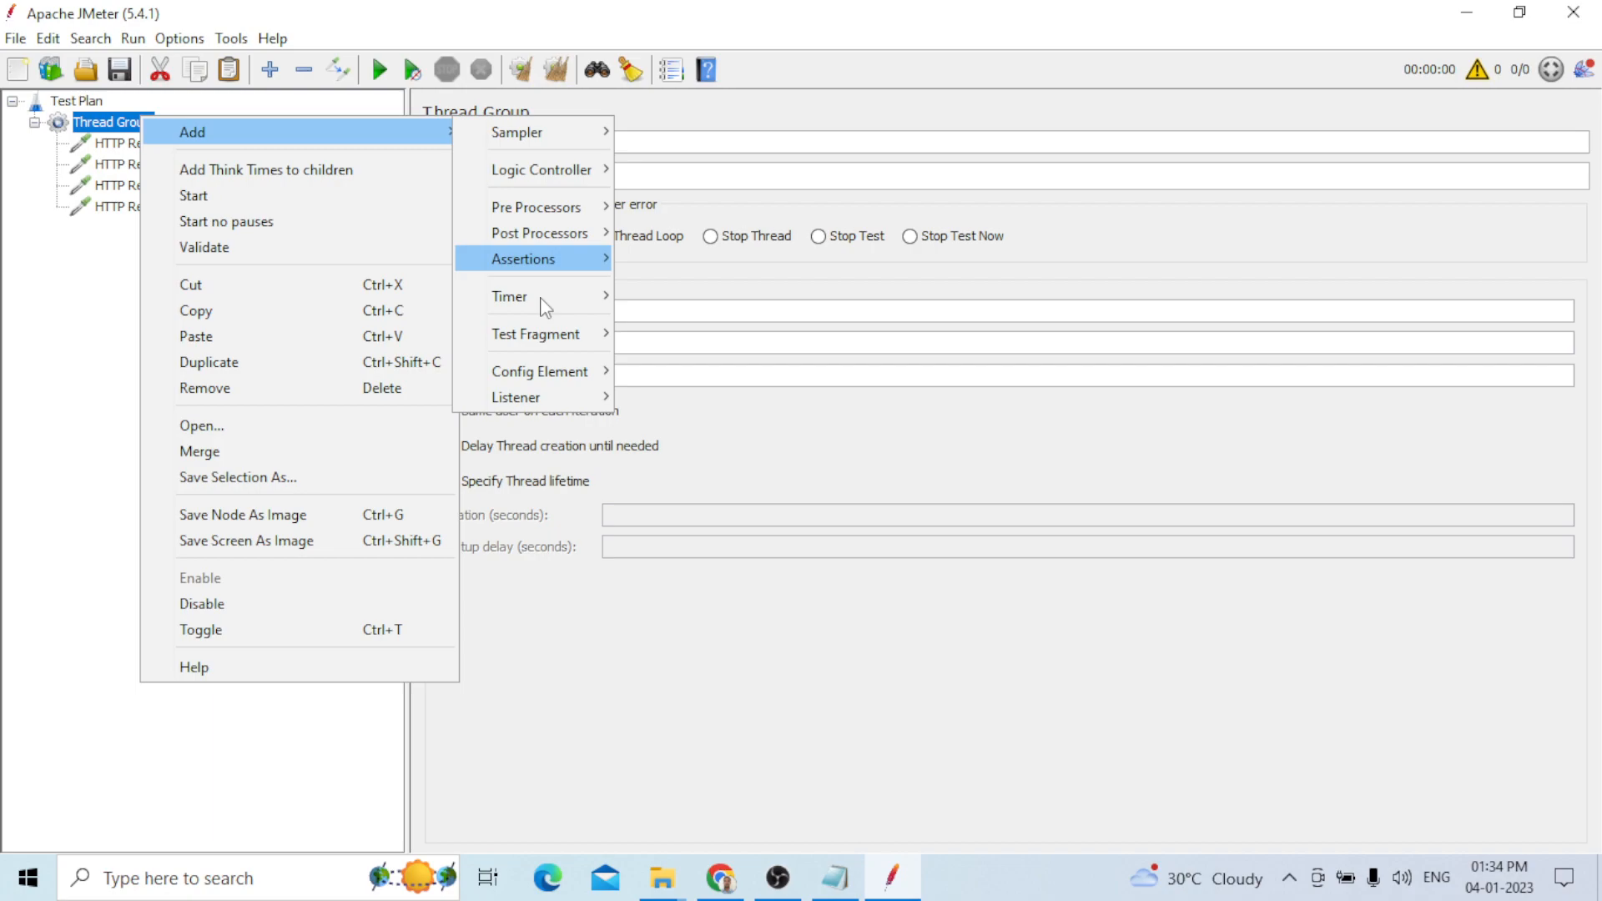
mouse_move(543, 398)
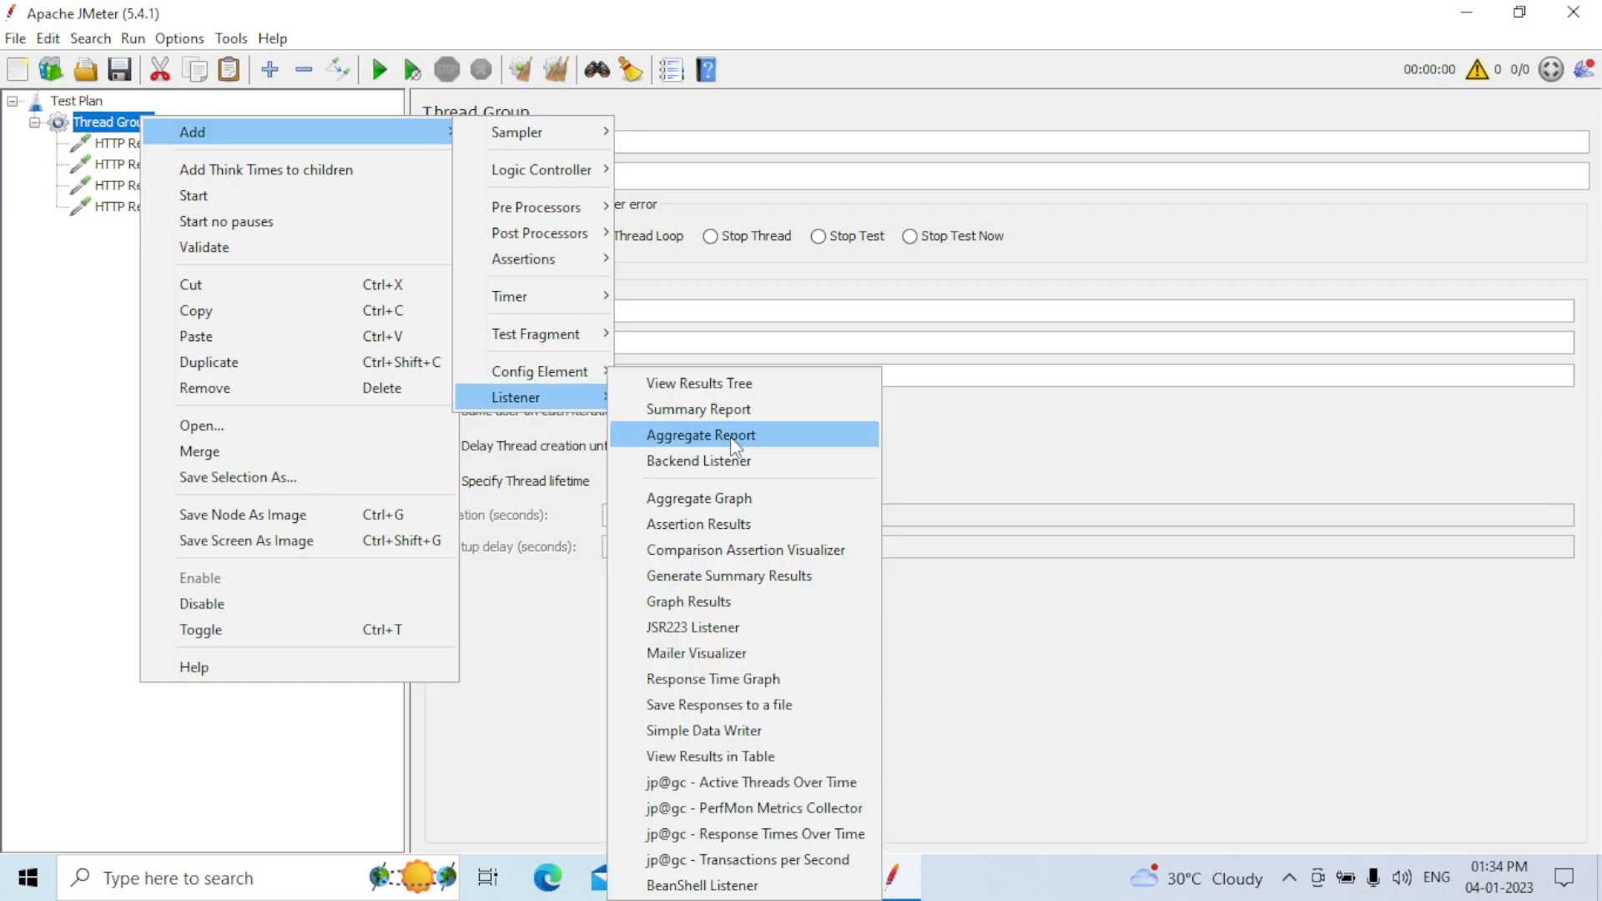
left_click(730, 437)
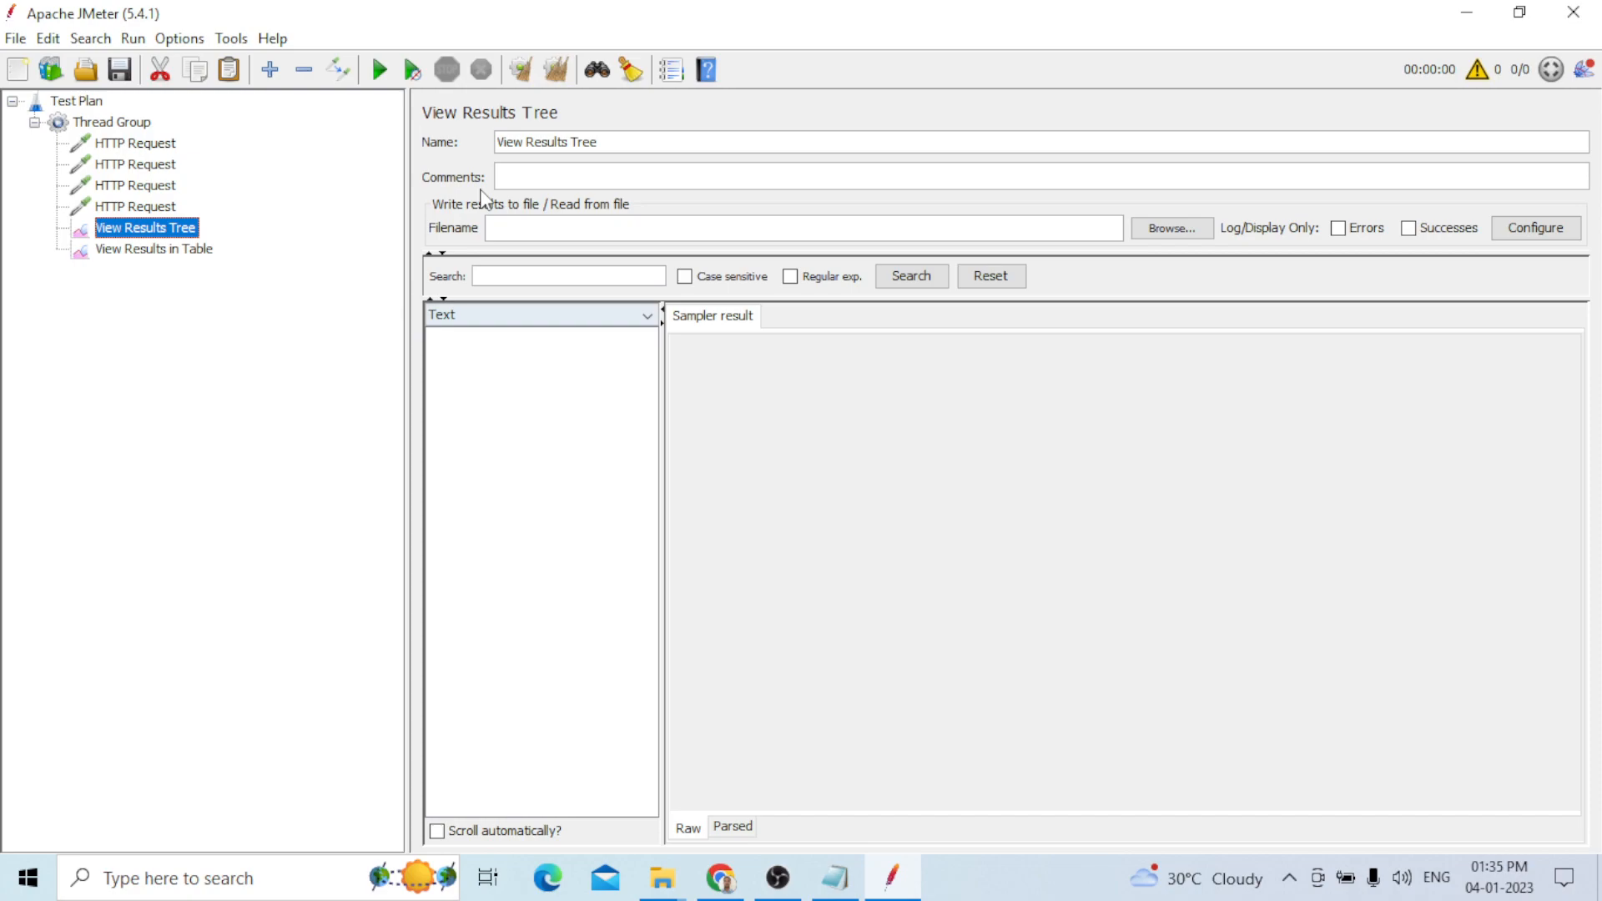
Step: Run the test plan without saving it and open the last HTTP Request result in View Results Tree
left_click(163, 233)
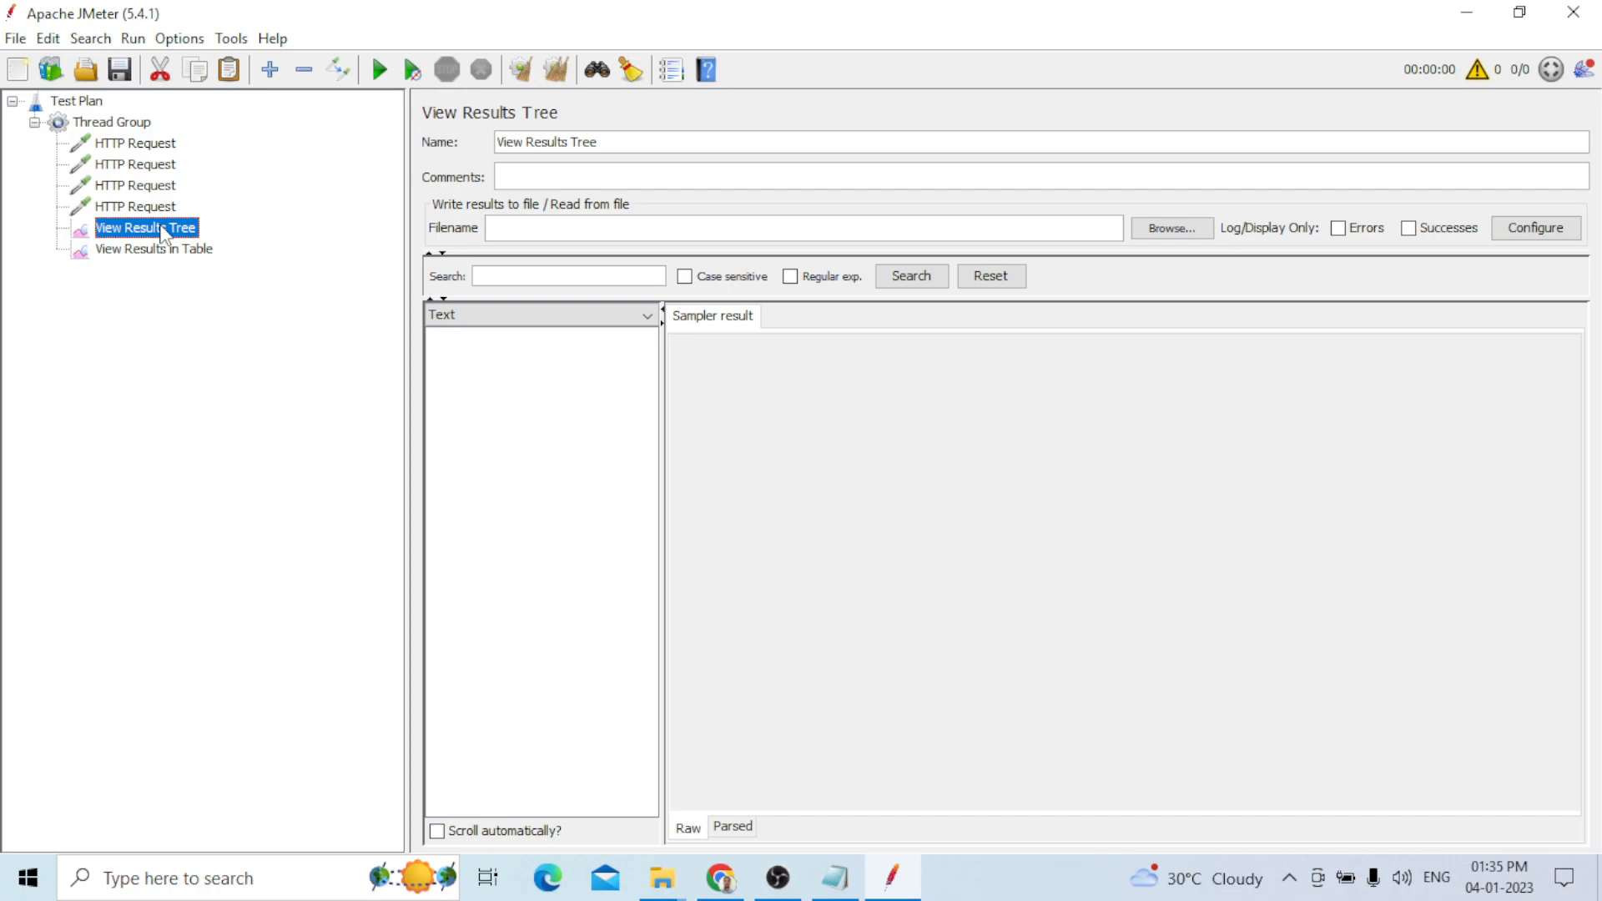
left_click(380, 69)
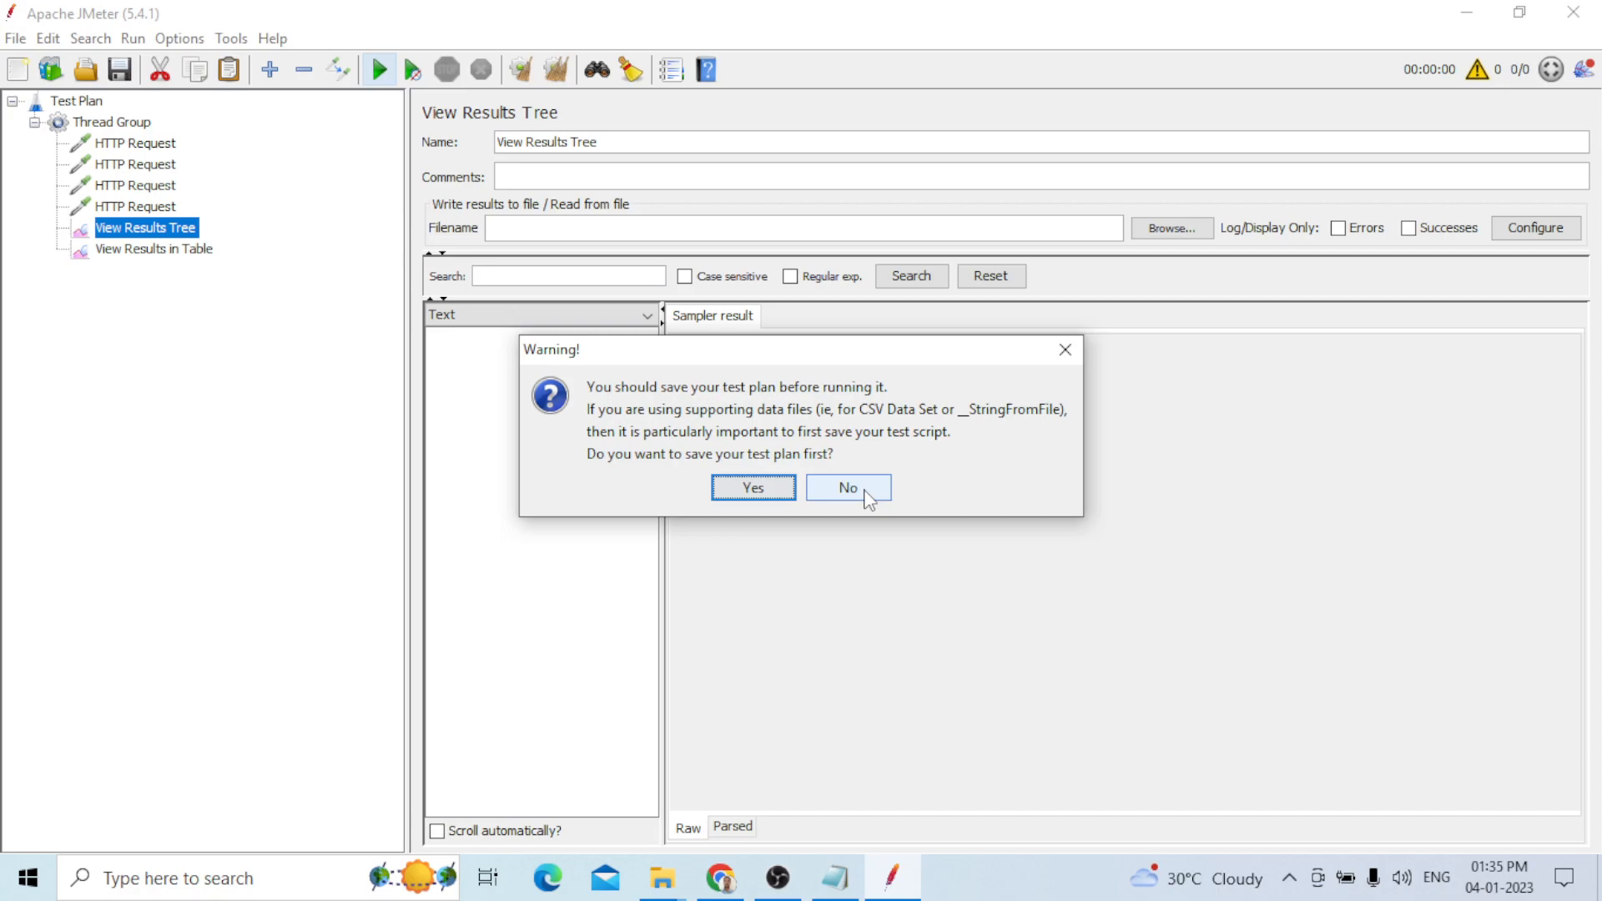
left_click(868, 499)
left_click(499, 404)
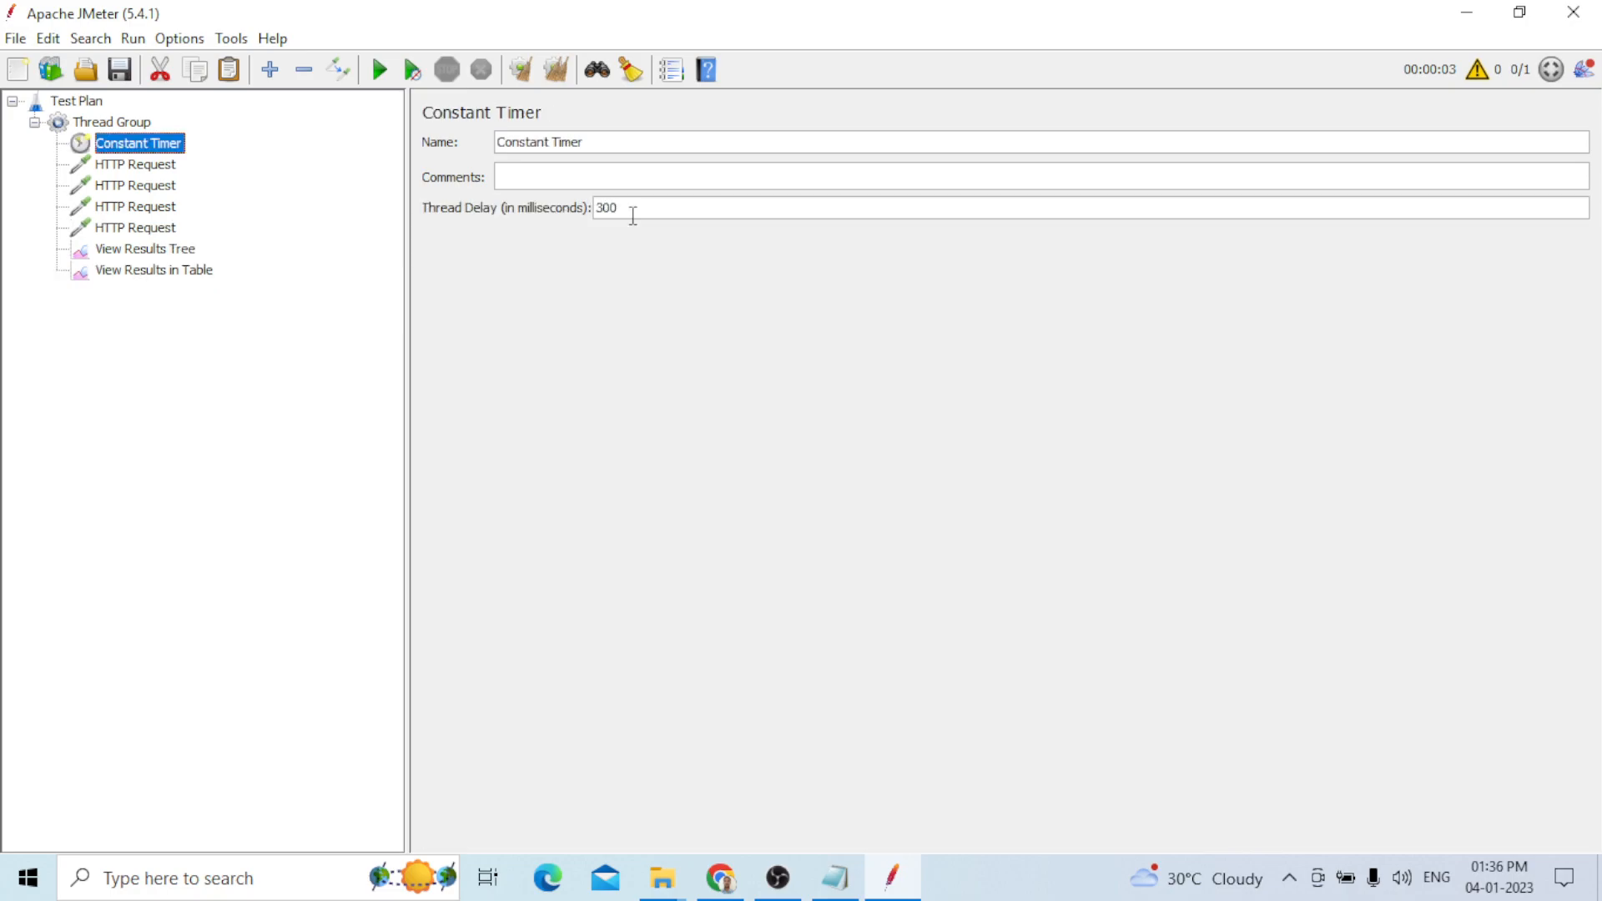
Step: Add a Constant Timer to the thread group above the HTTP Requests and set its thread delay to 5000 milliseconds
left_click(633, 215)
key("BackSpace")
key("BackSpace")
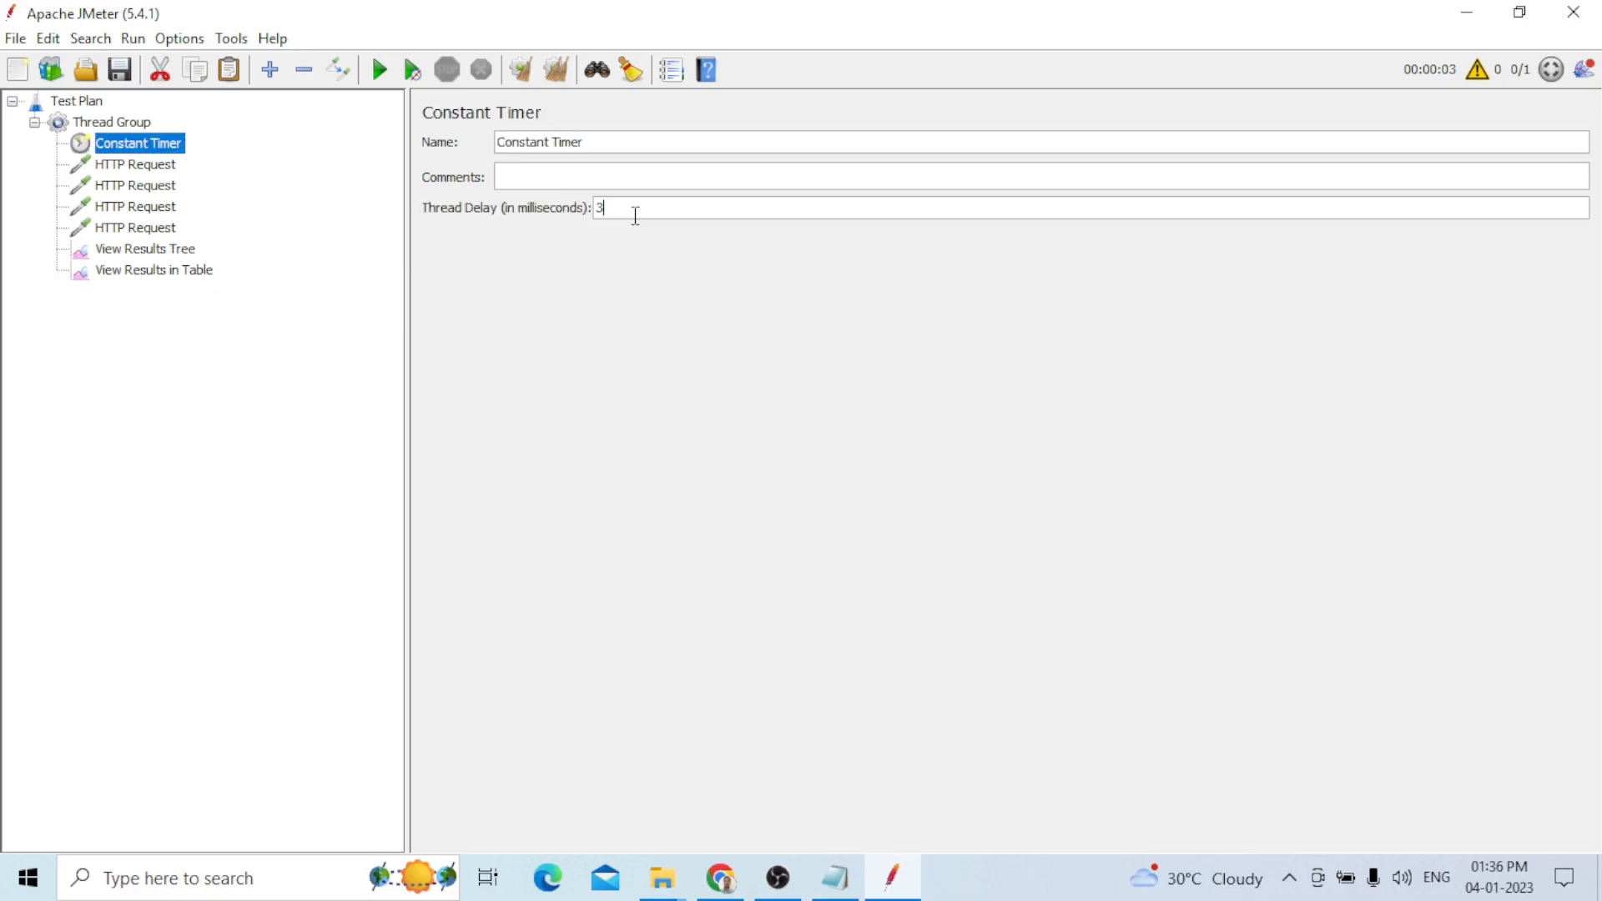
key("BackSpace")
type("50000")
key("BackSpace")
left_click(124, 166)
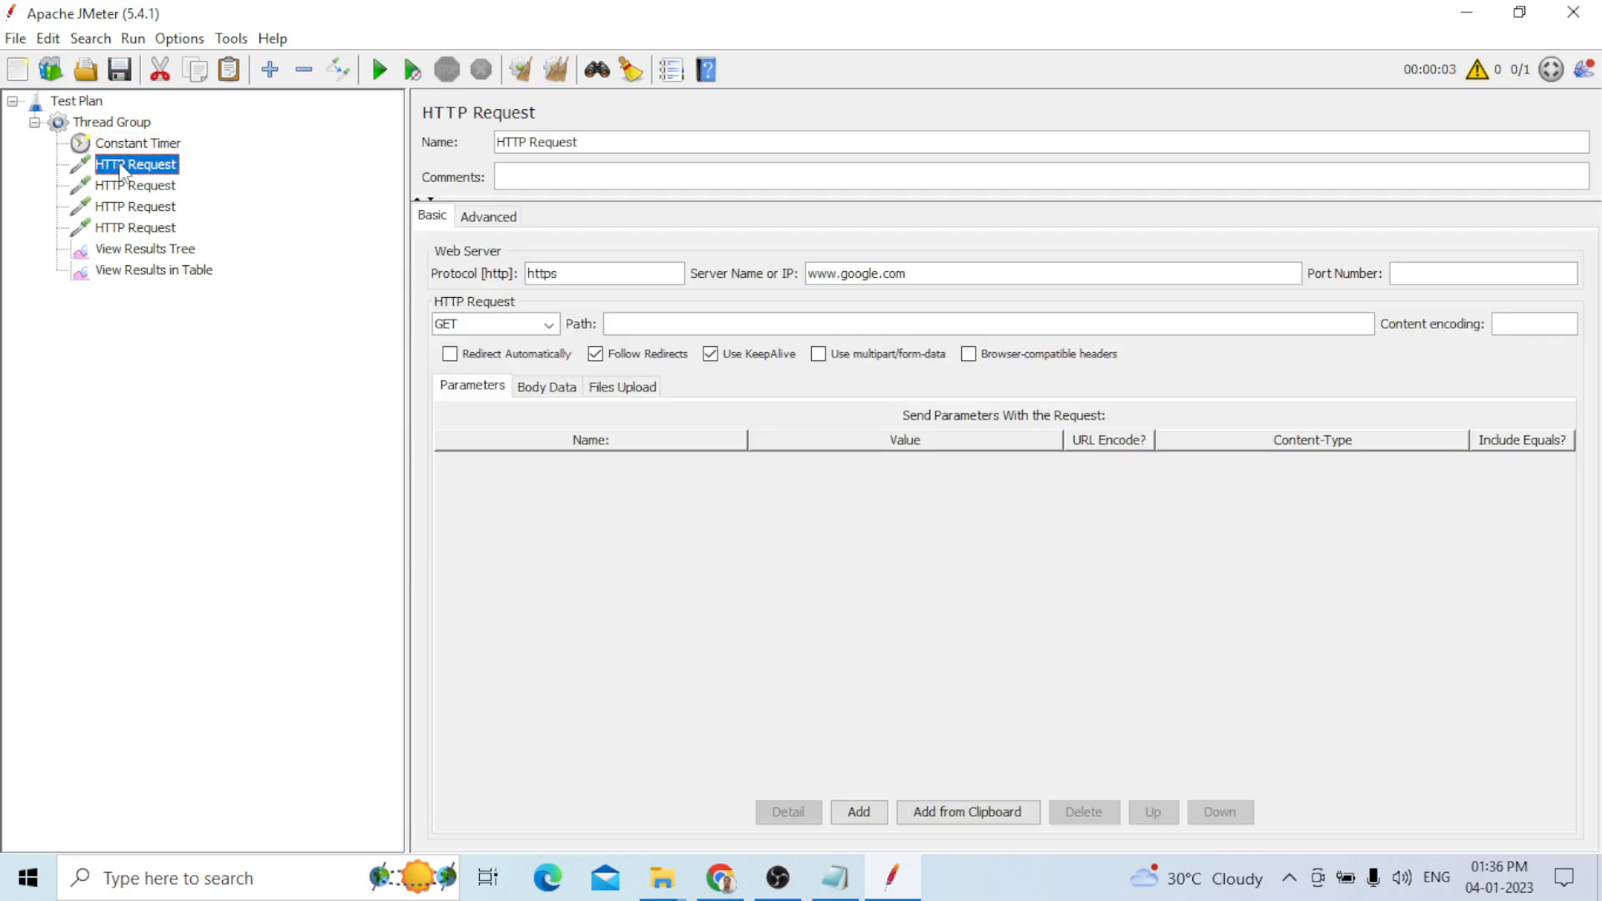
right_click(124, 170)
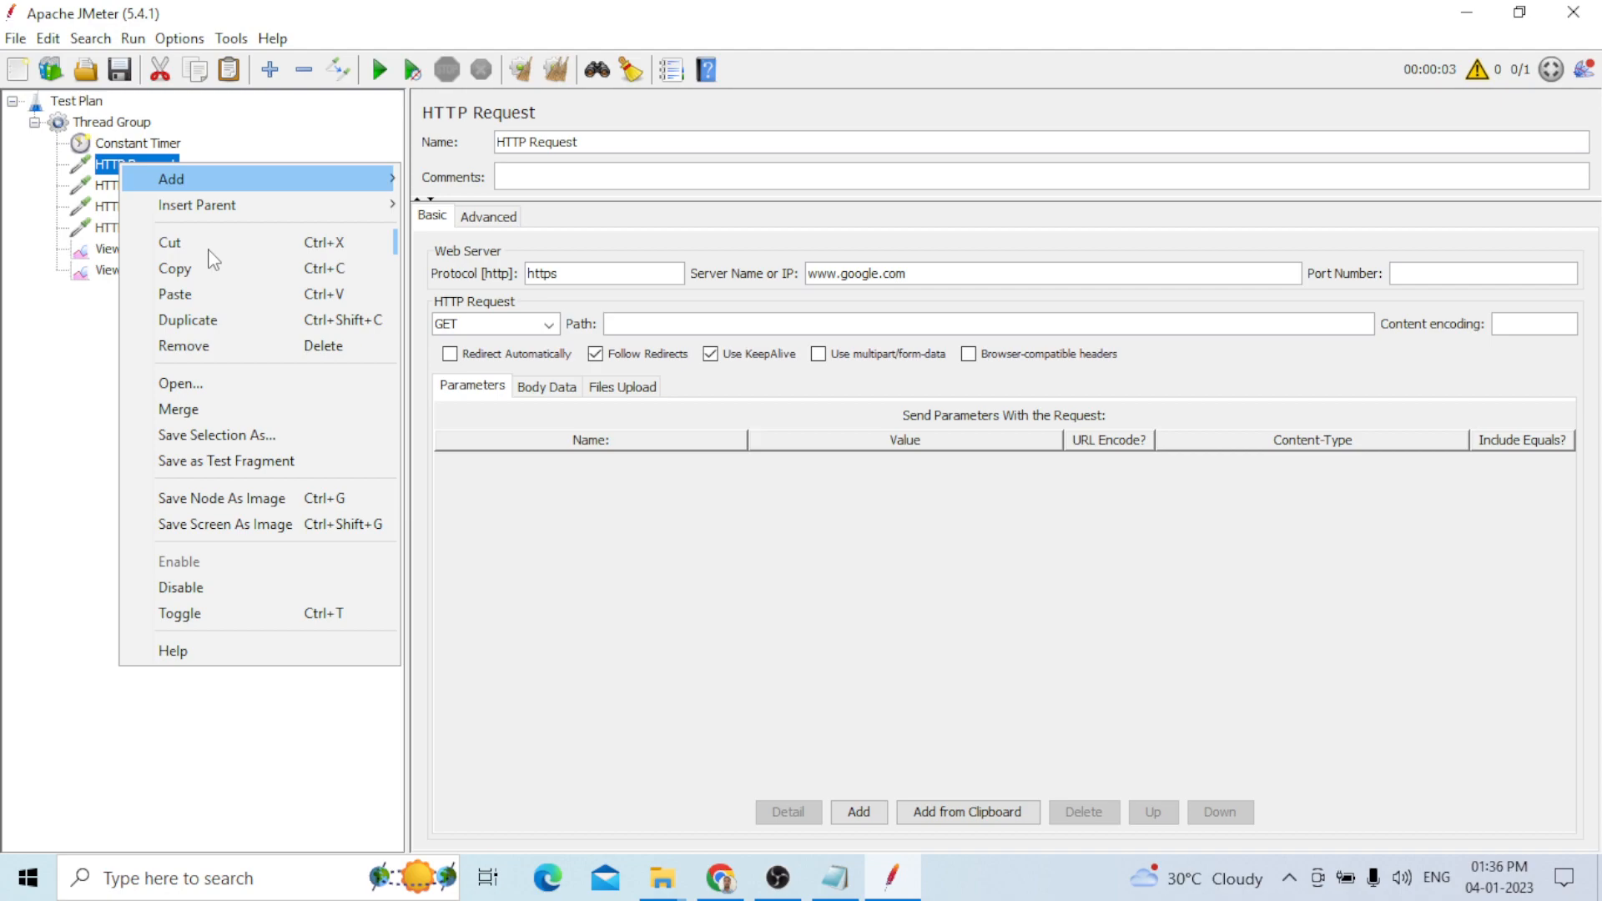
left_click(135, 166)
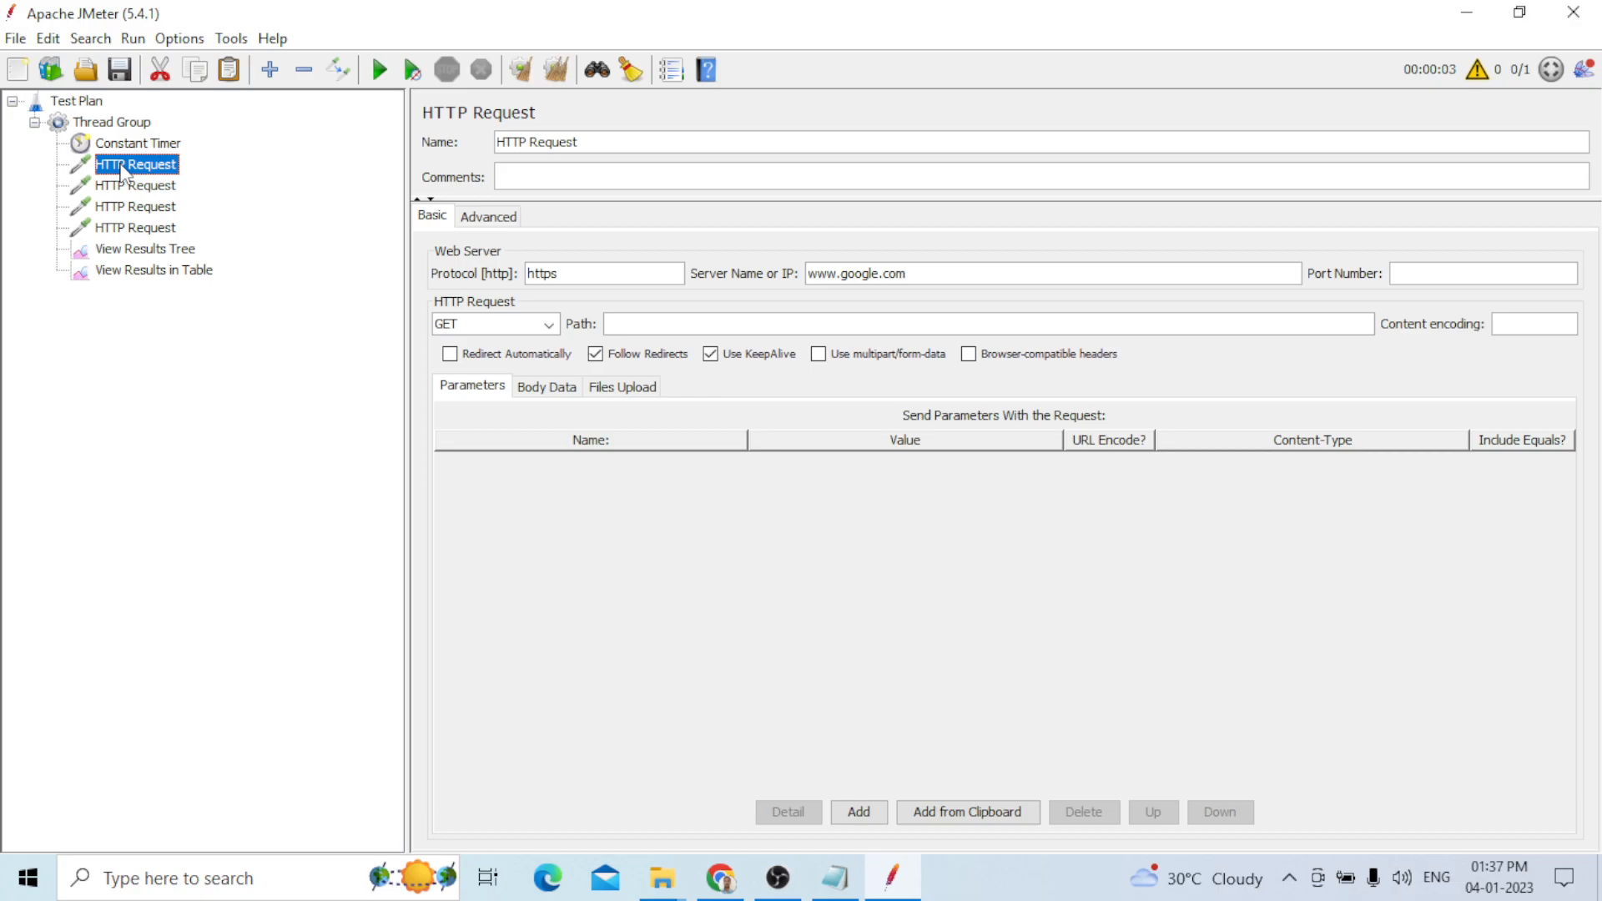
right_click(125, 123)
left_click(3, 272)
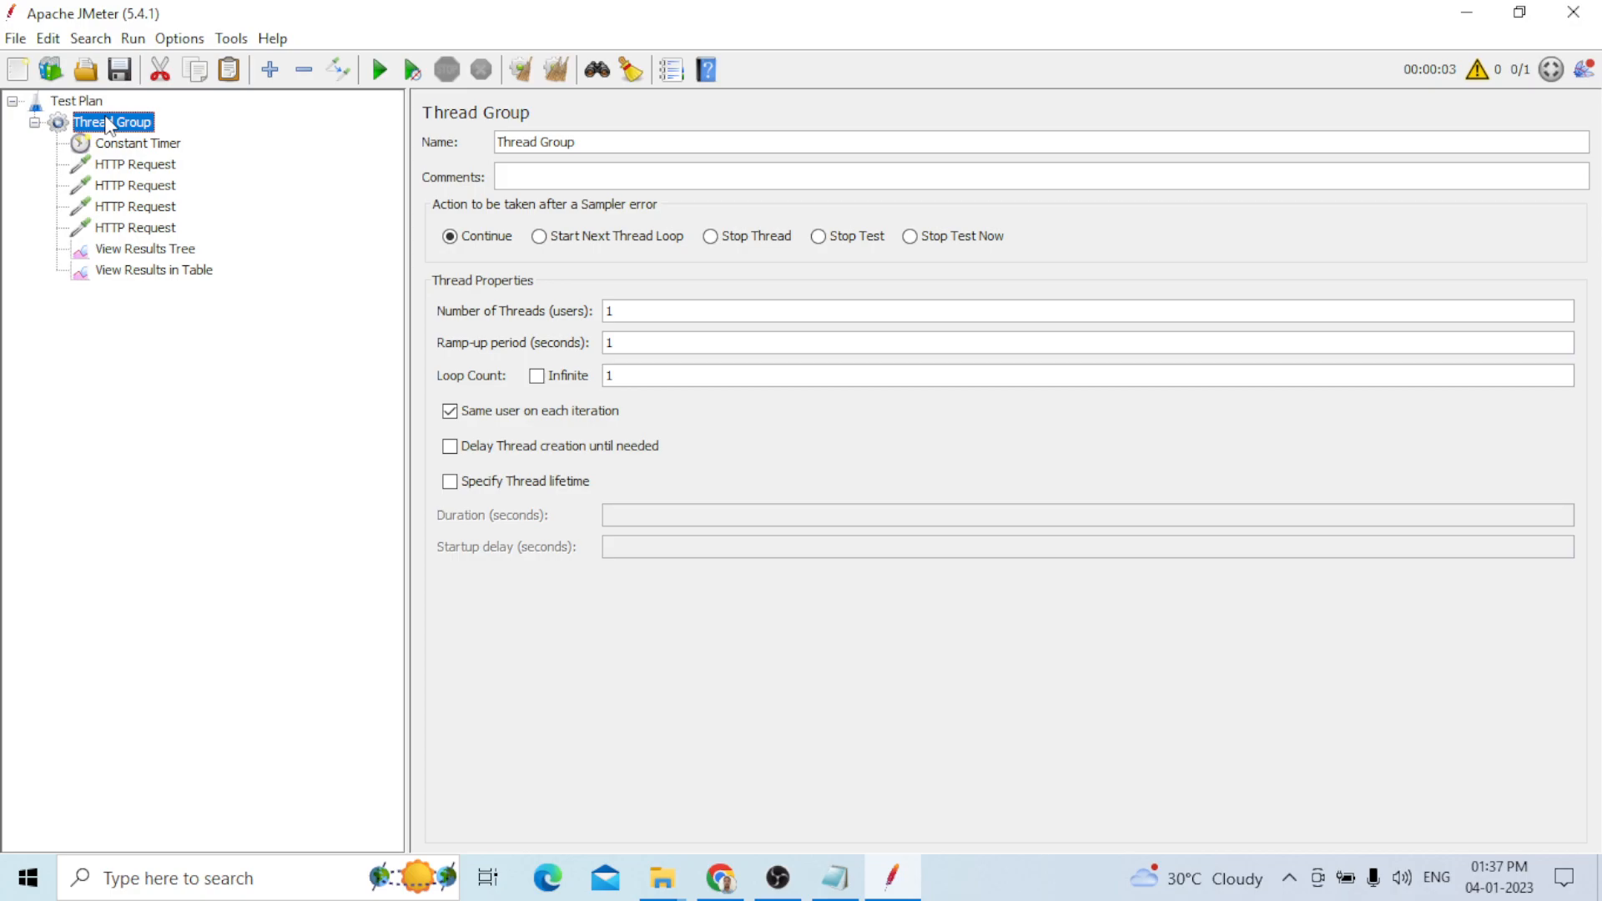
key("Up")
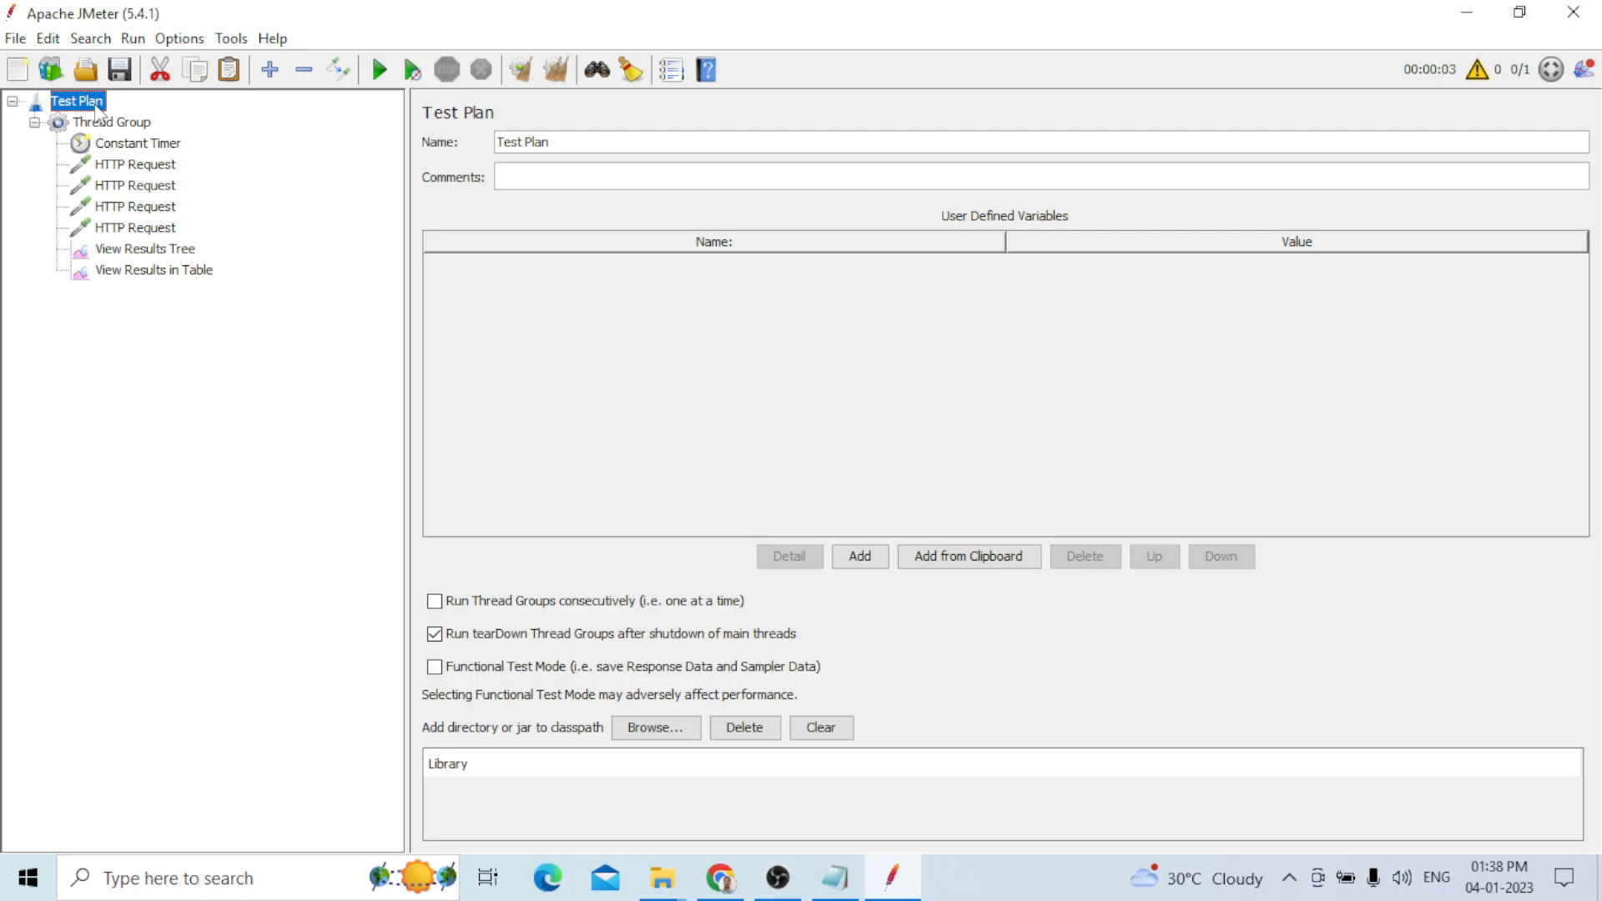
Step: Clear the old results in View Results Tree, rerun the test plan and view the samples in View Results in Table
left_click(143, 249)
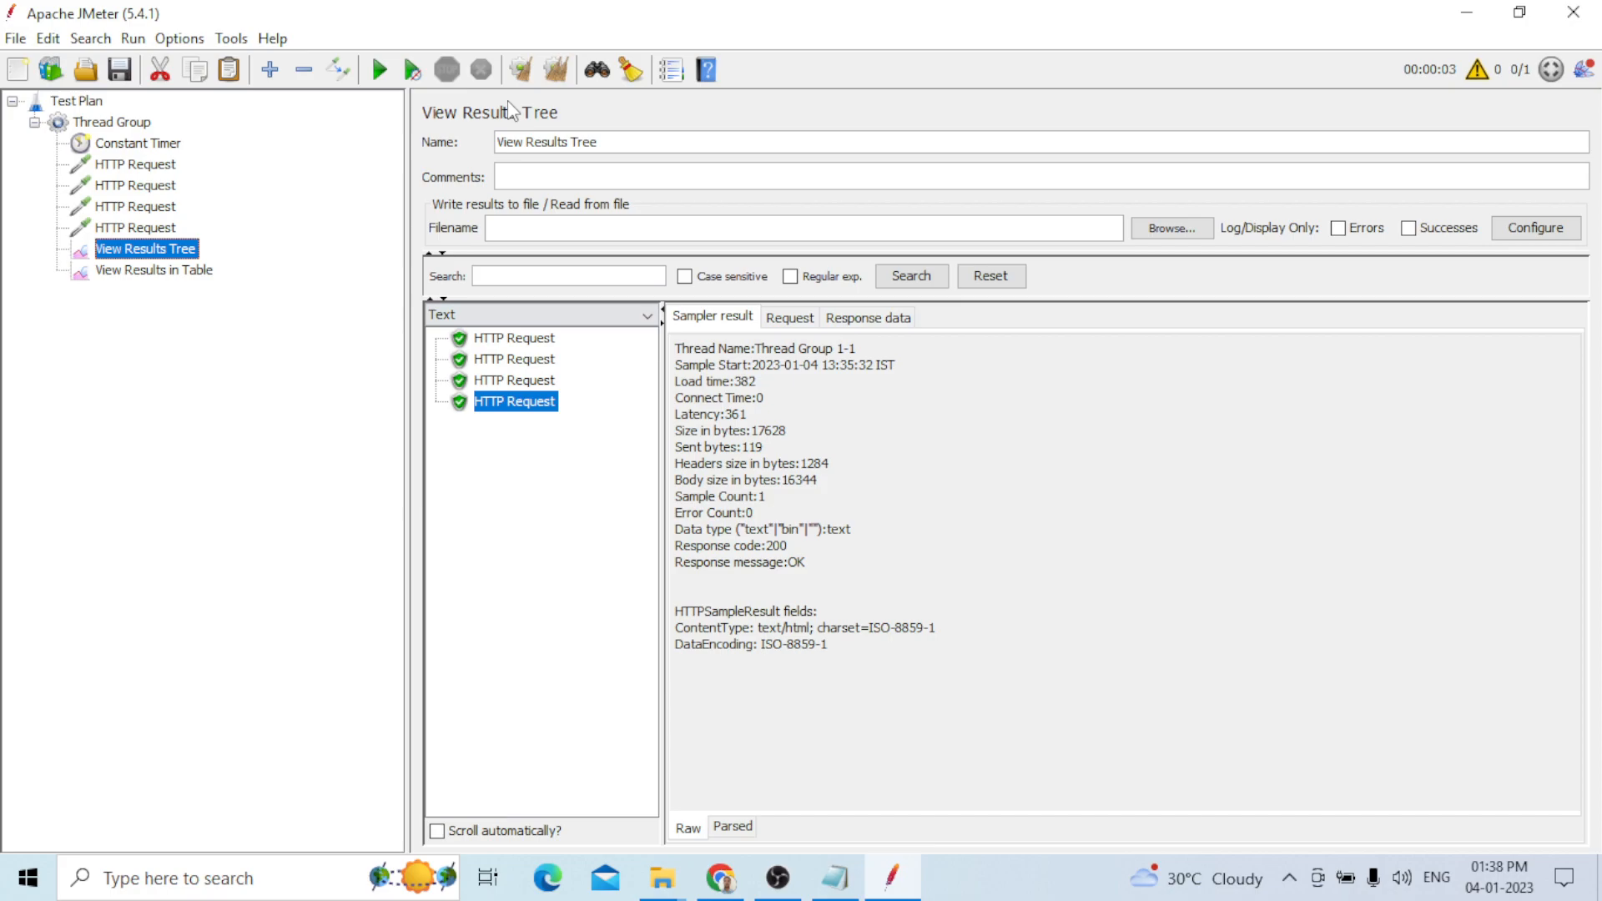
left_click(522, 70)
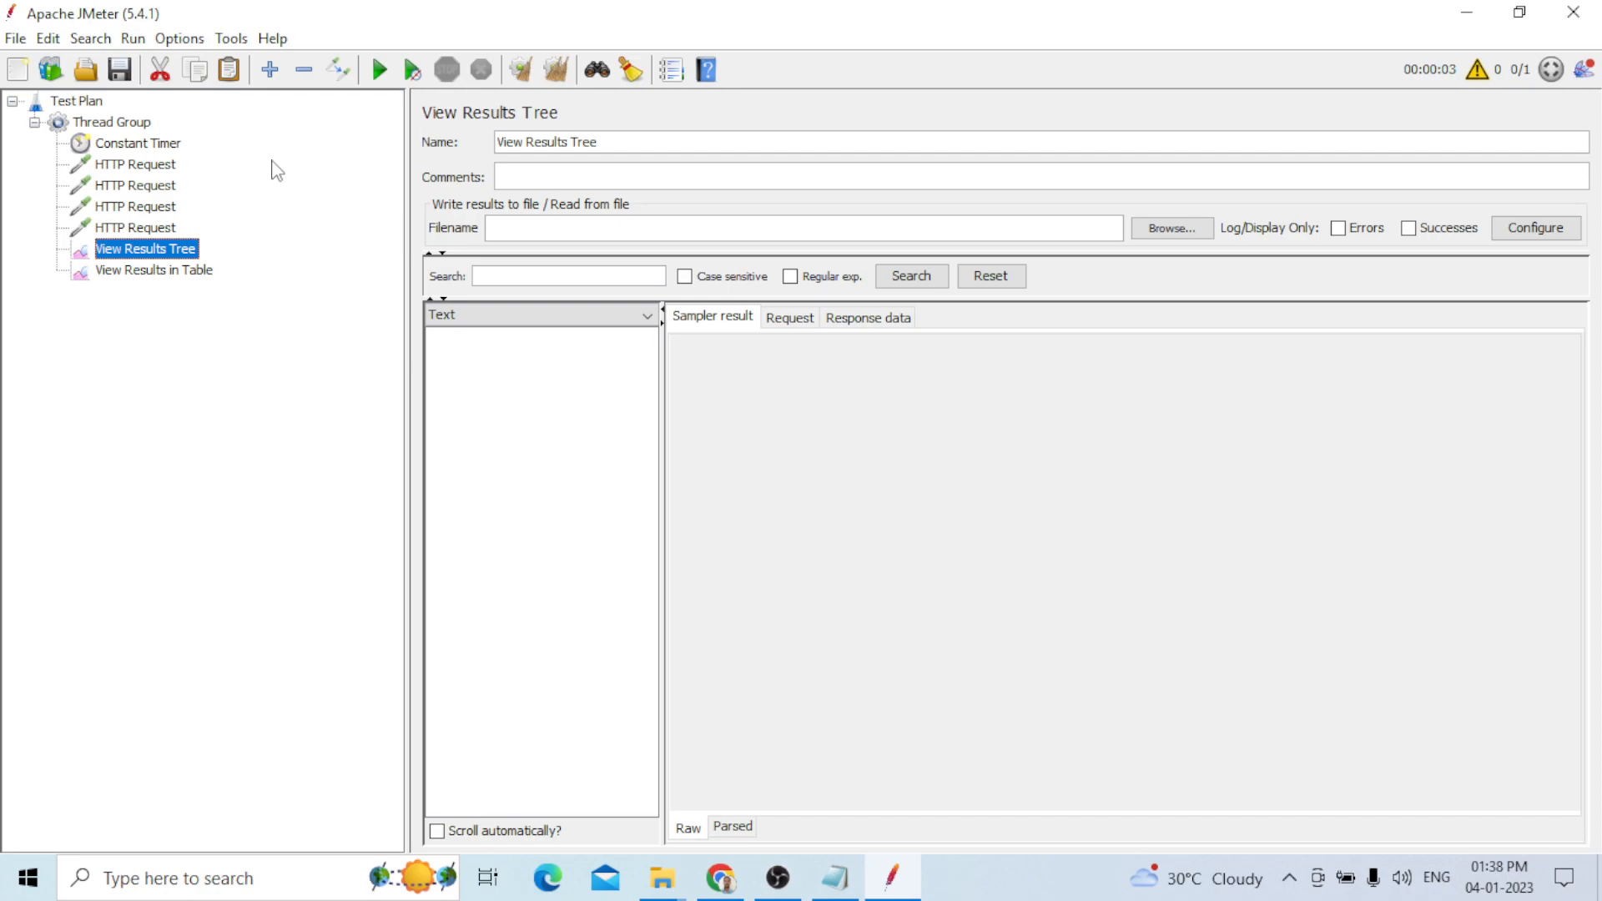
key("ctrl+r")
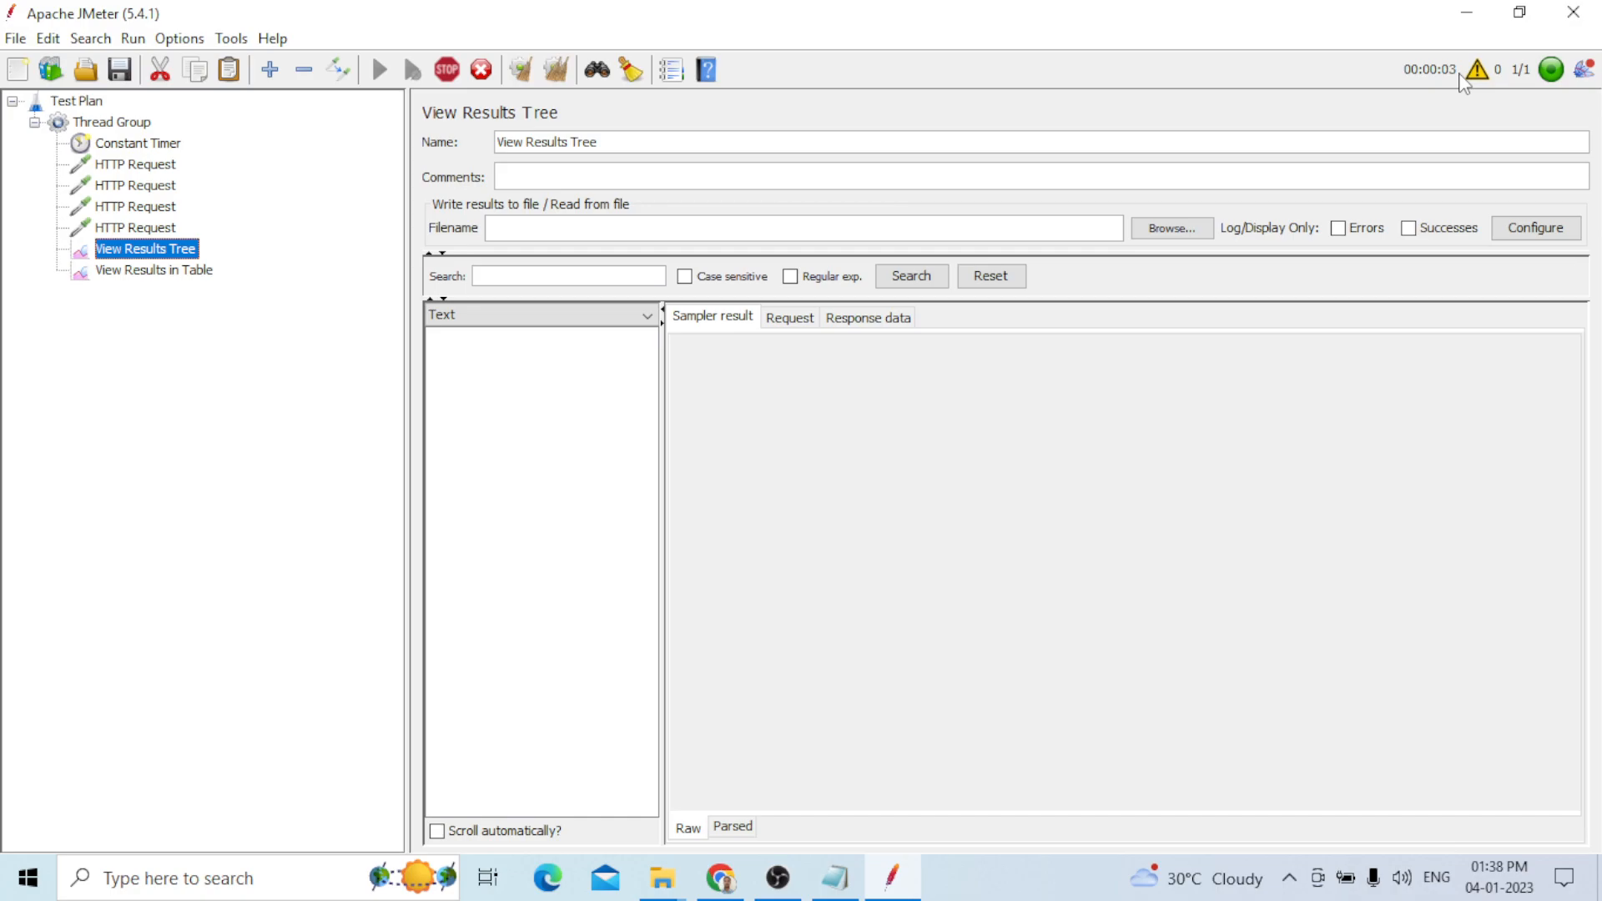
left_click(154, 270)
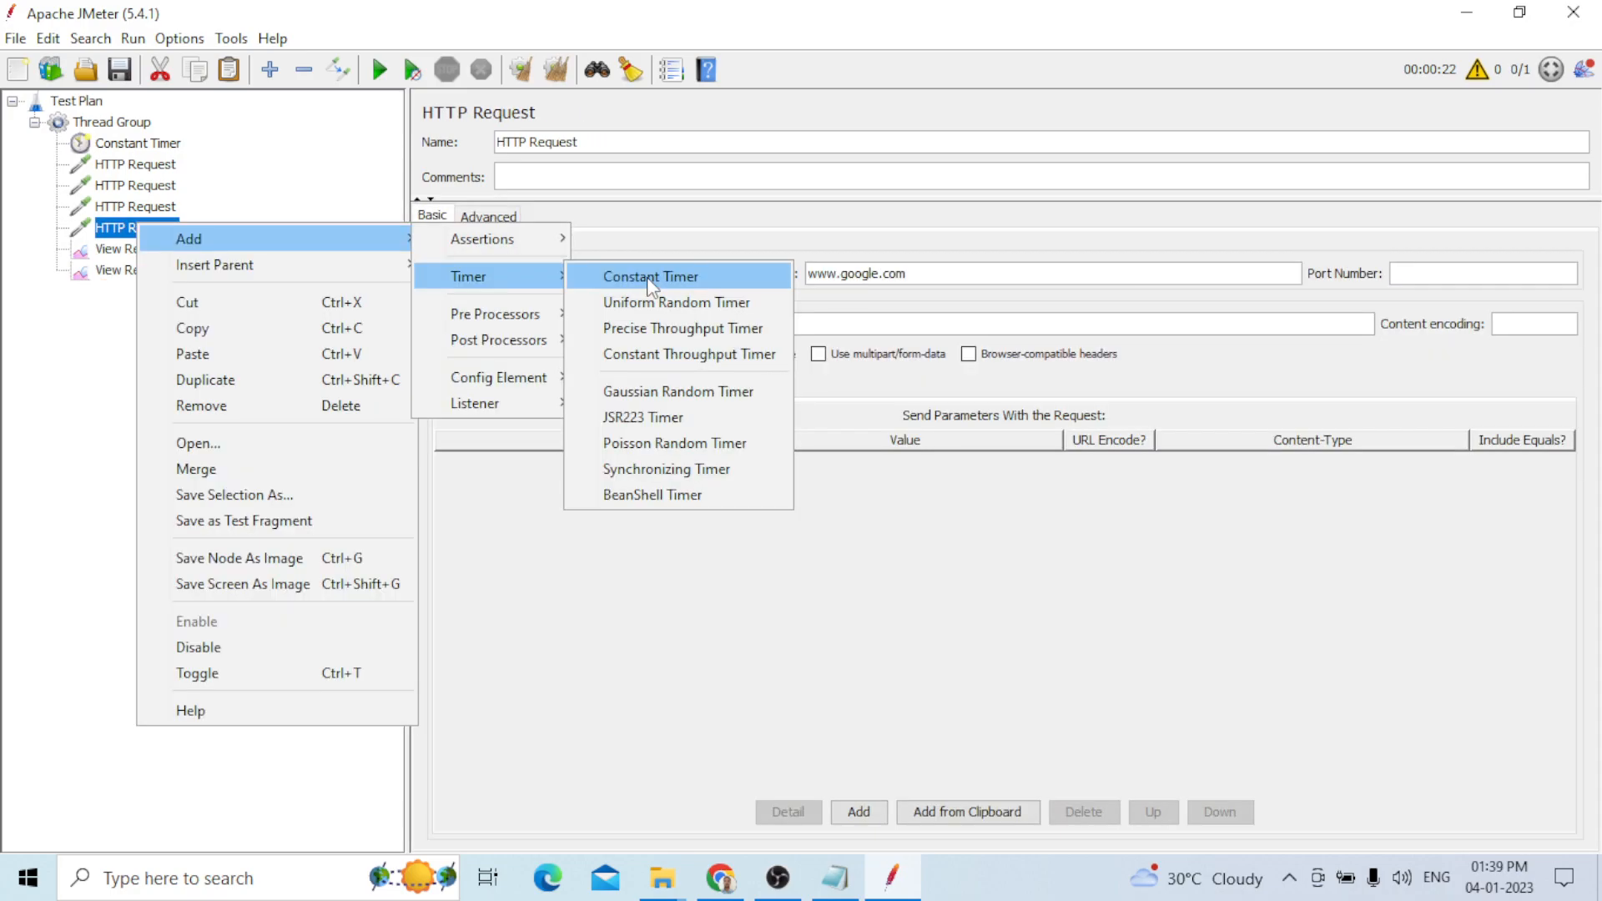
Step: Add a Constant Timer under the last HTTP Request with a thread delay of 10000 milliseconds
left_click(650, 277)
left_click(635, 207)
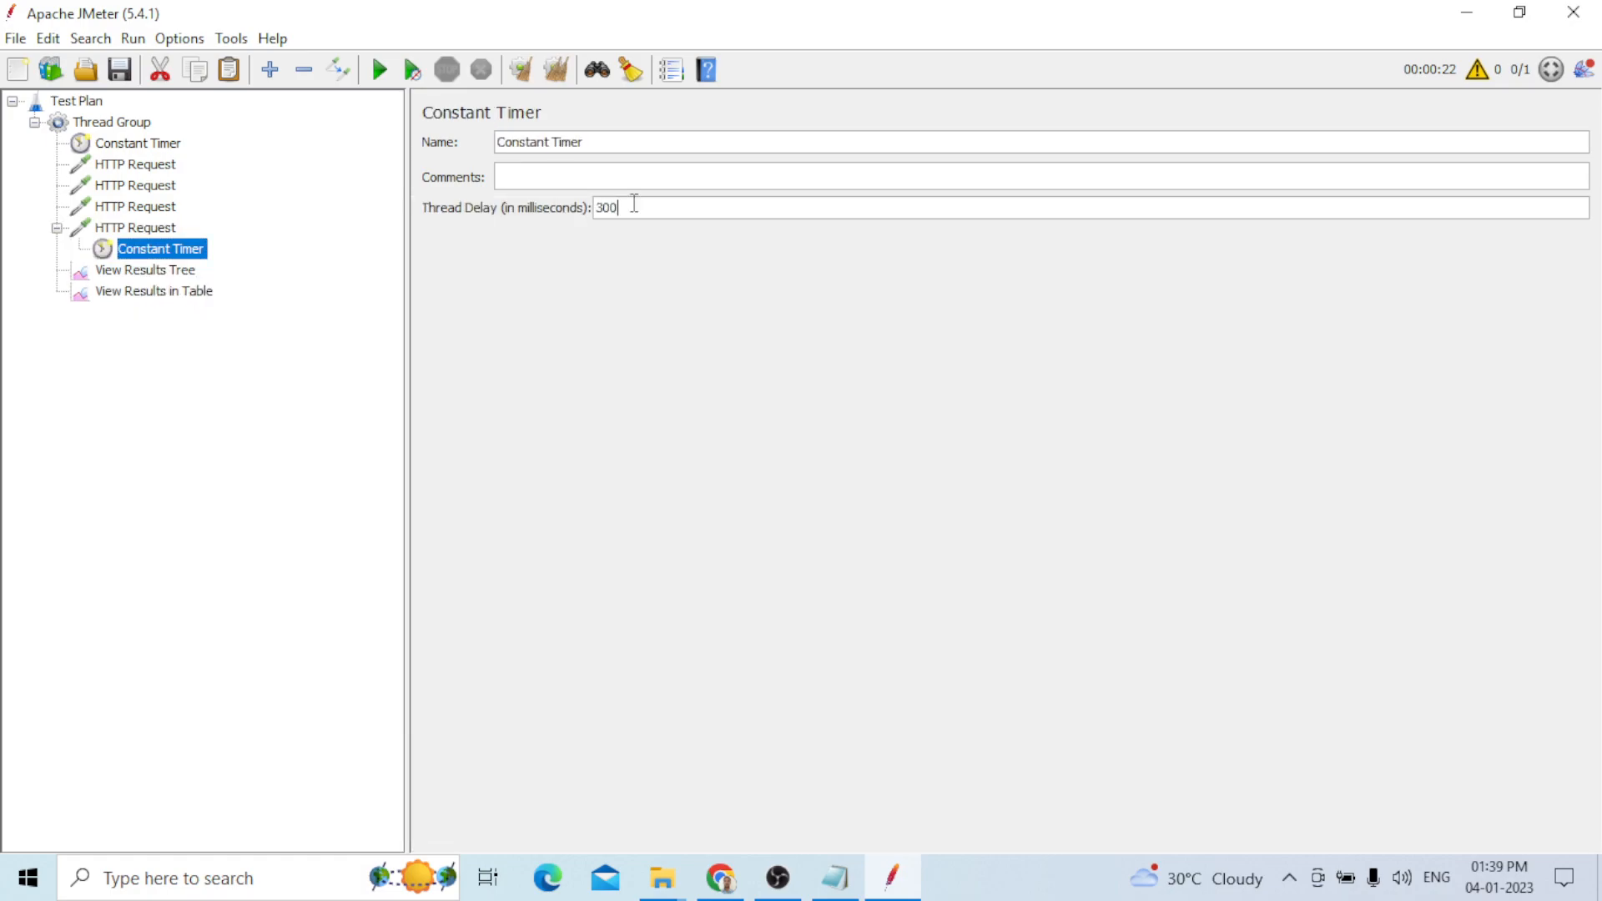
key("BackSpace")
key("BackSpace")
key("BackSpace")
type("10000")
Step: Run the test plan with View Results Tree open, and clear all results once the run is over
left_click(136, 227)
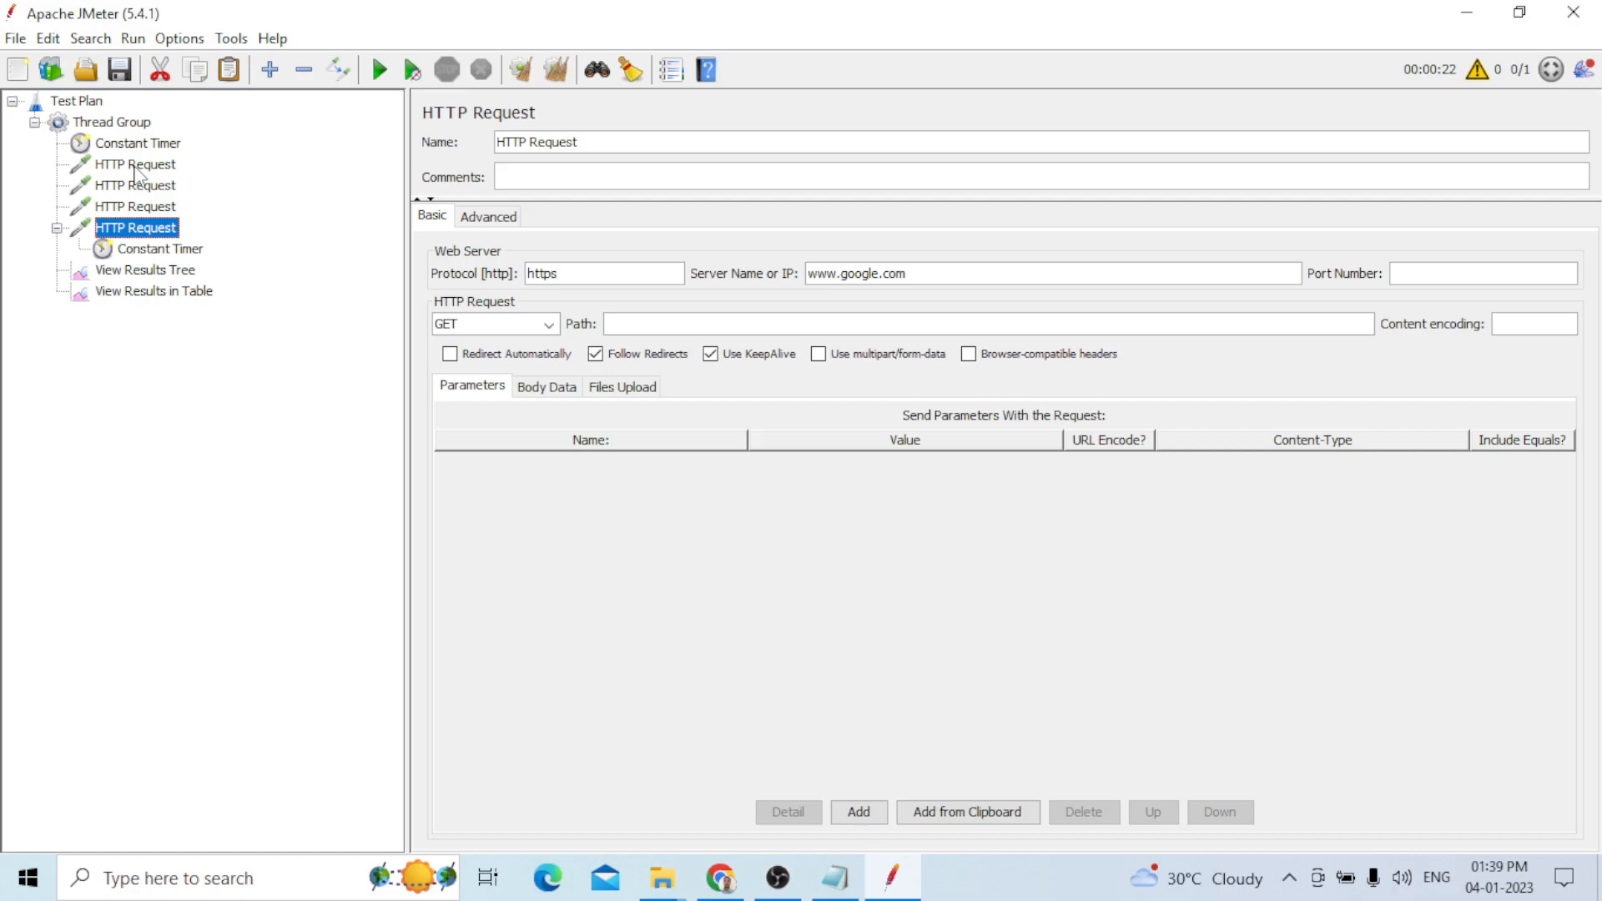
left_click(146, 270)
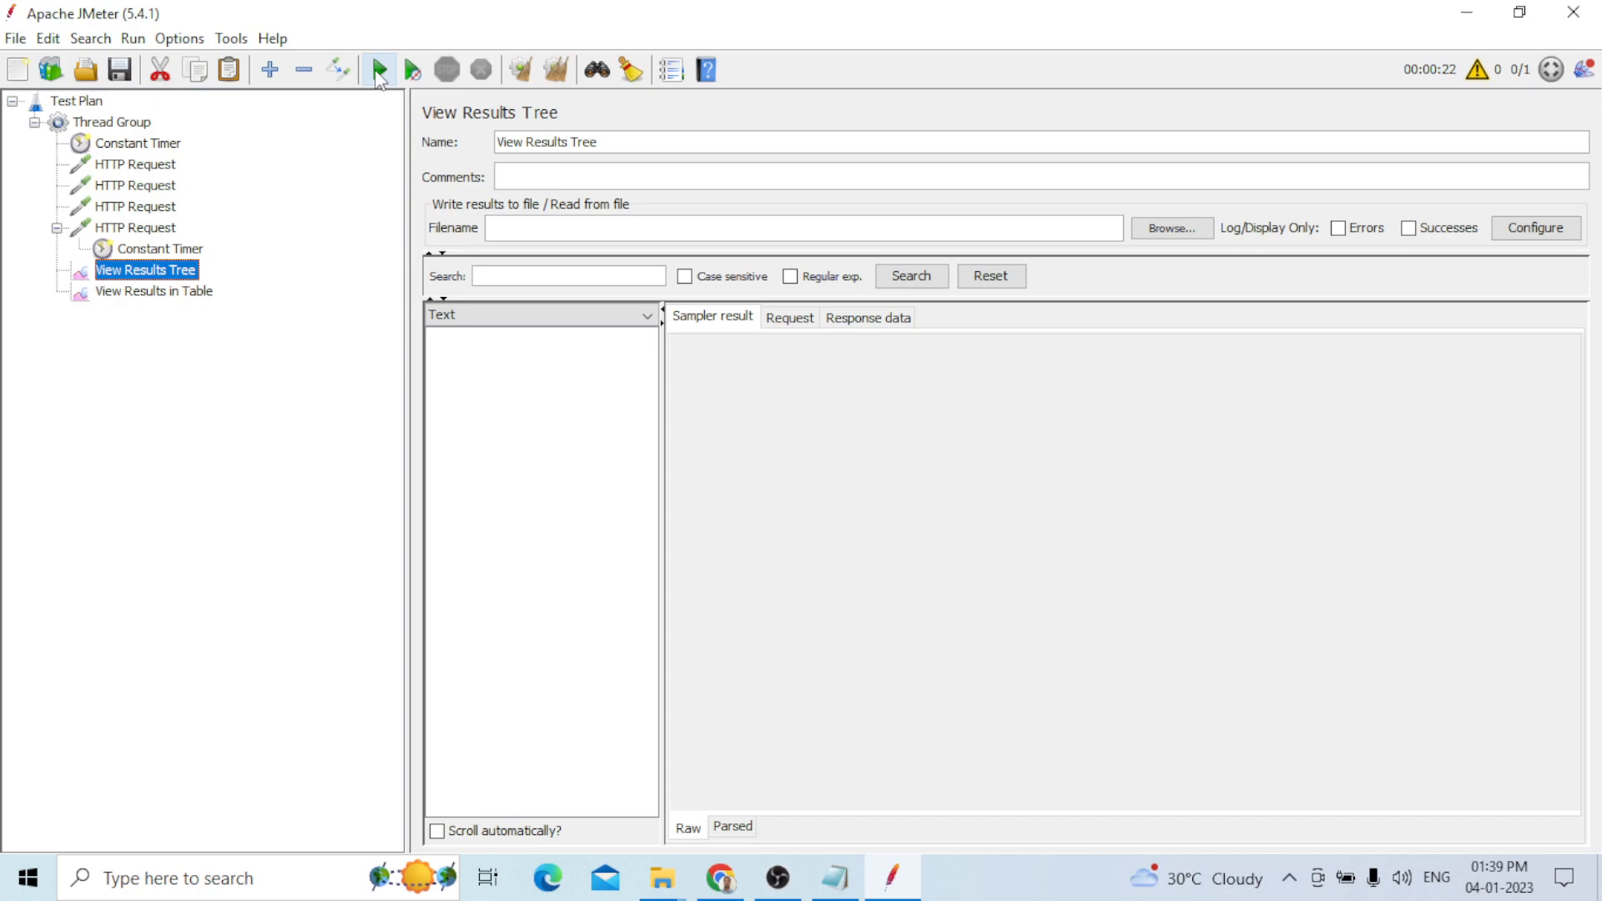
left_click(380, 72)
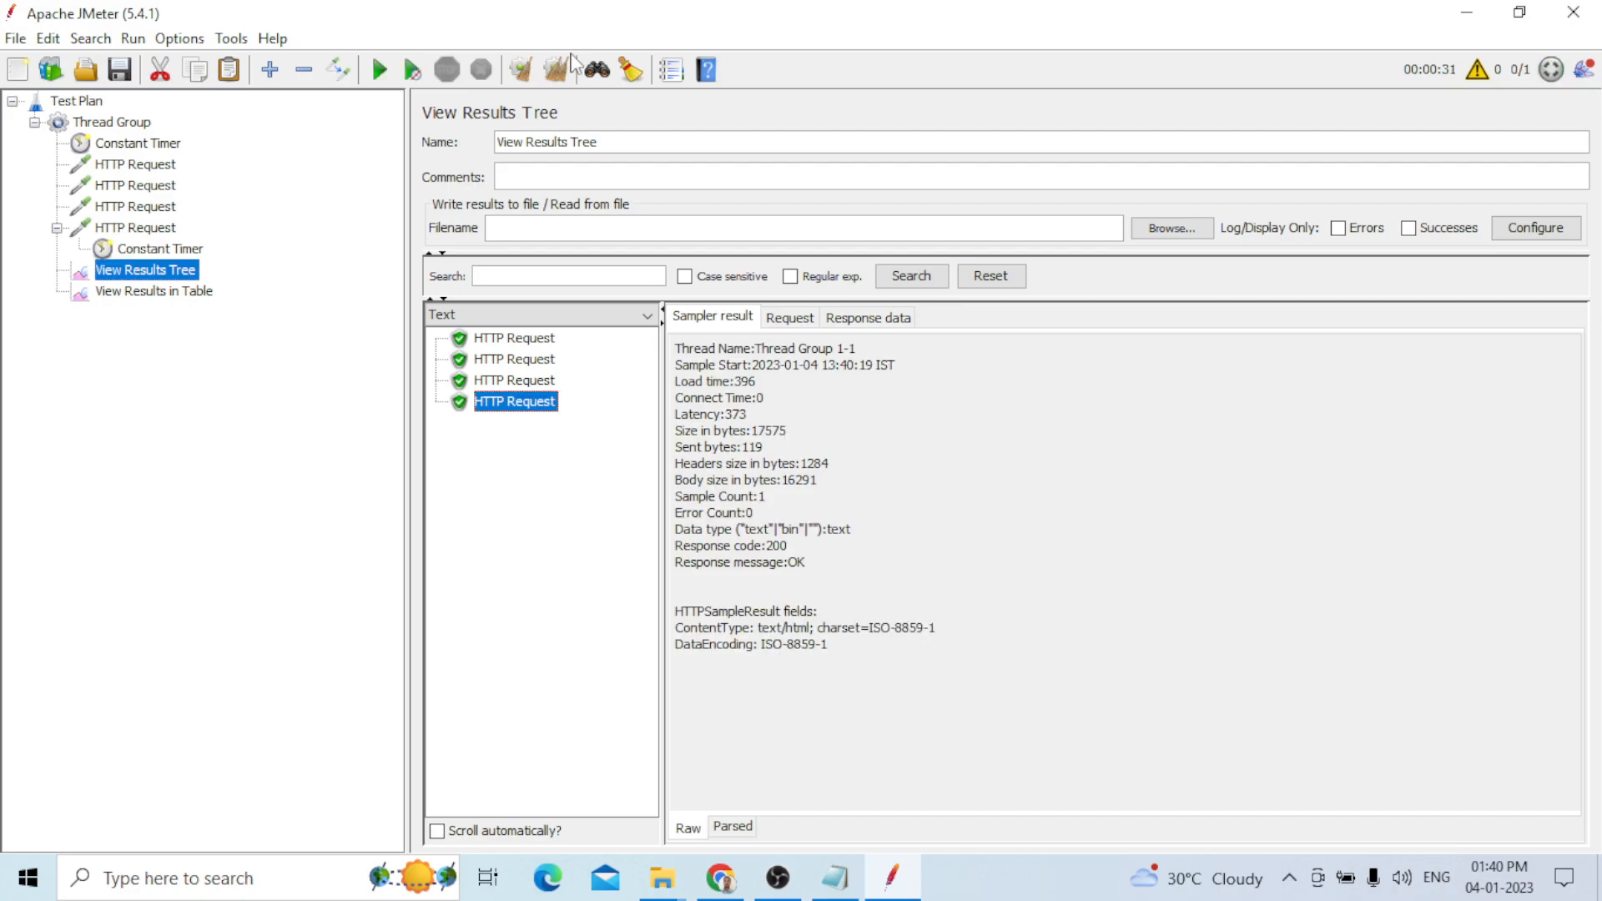
left_click(559, 67)
Step: Disable both Constant Timers and add a Uniform Random Timer to the thread group above the first HTTP Request
left_click(155, 251)
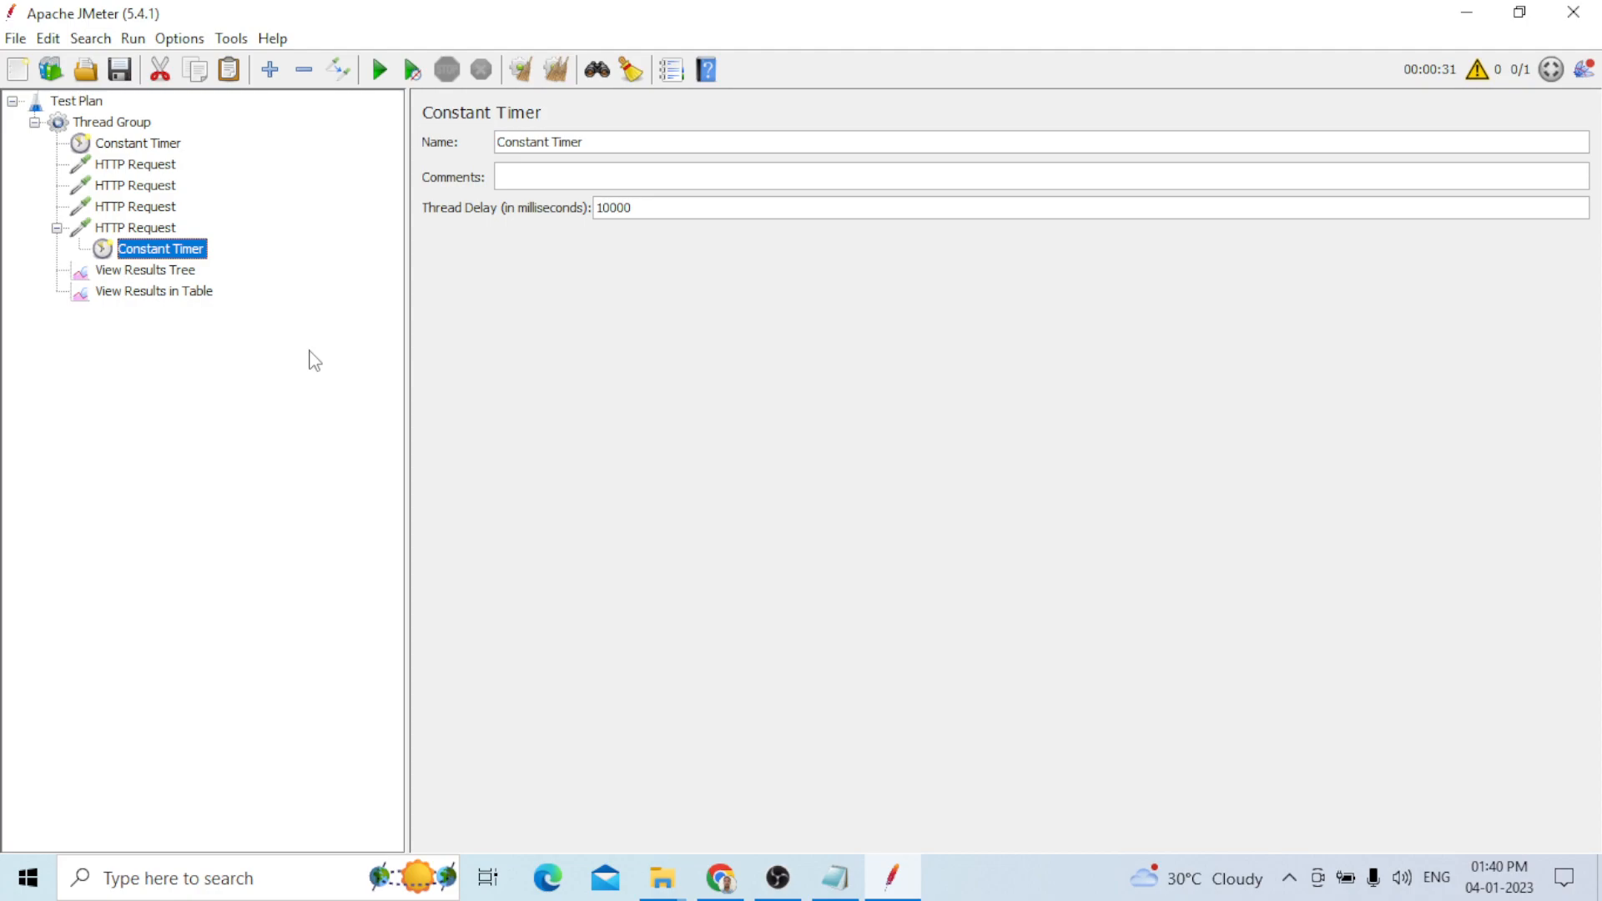
key("ctrl+t")
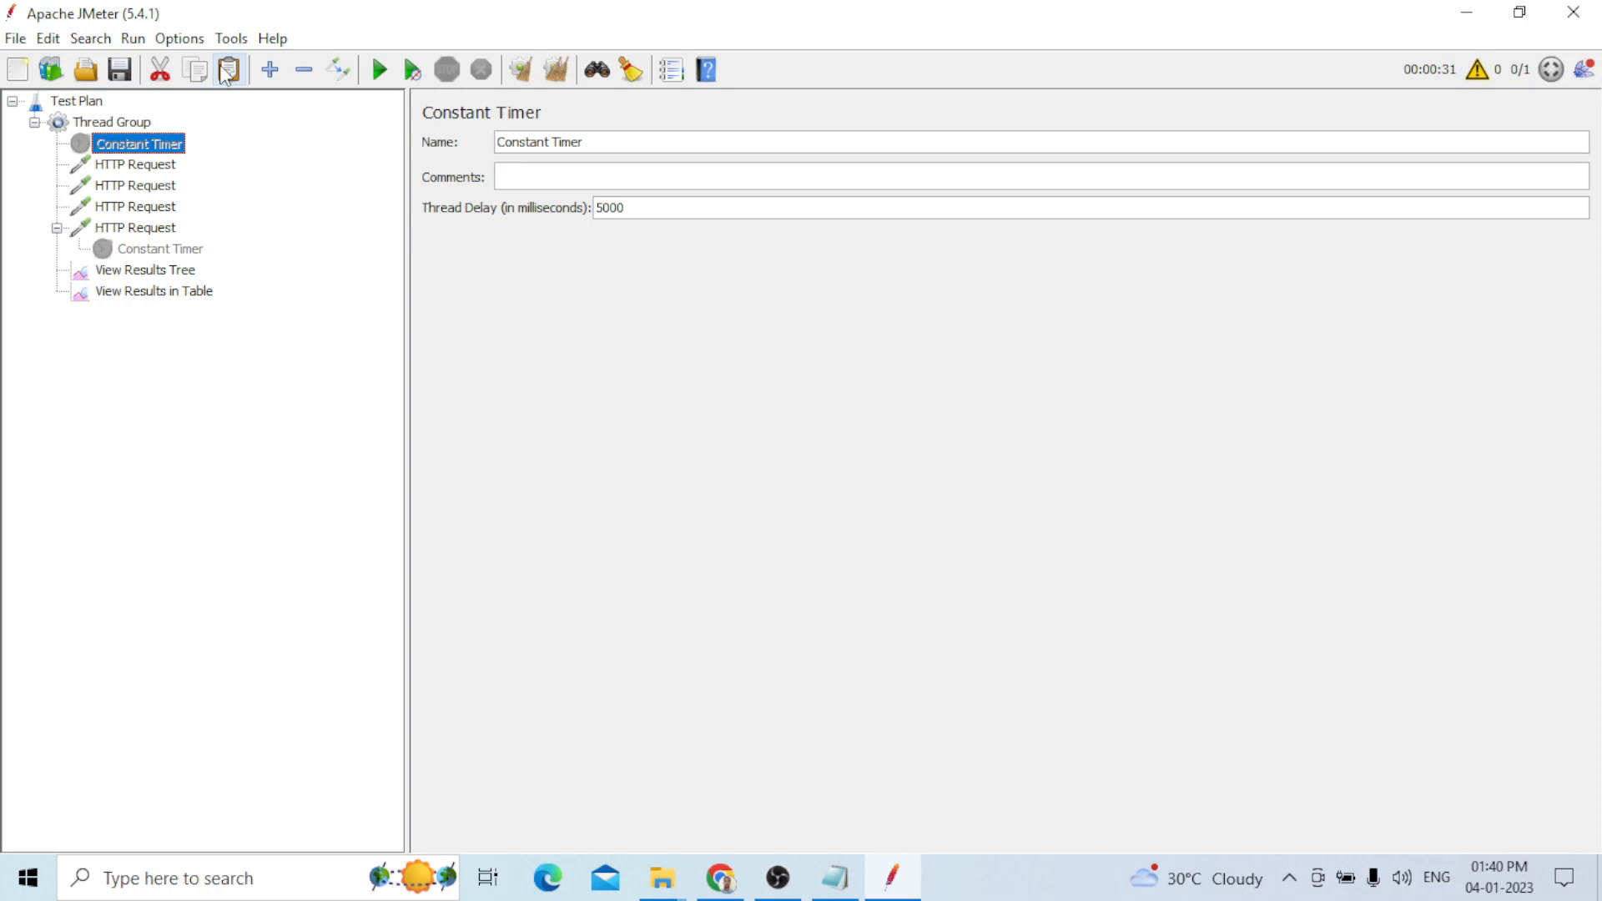
left_click_drag(158, 313, 138, 160)
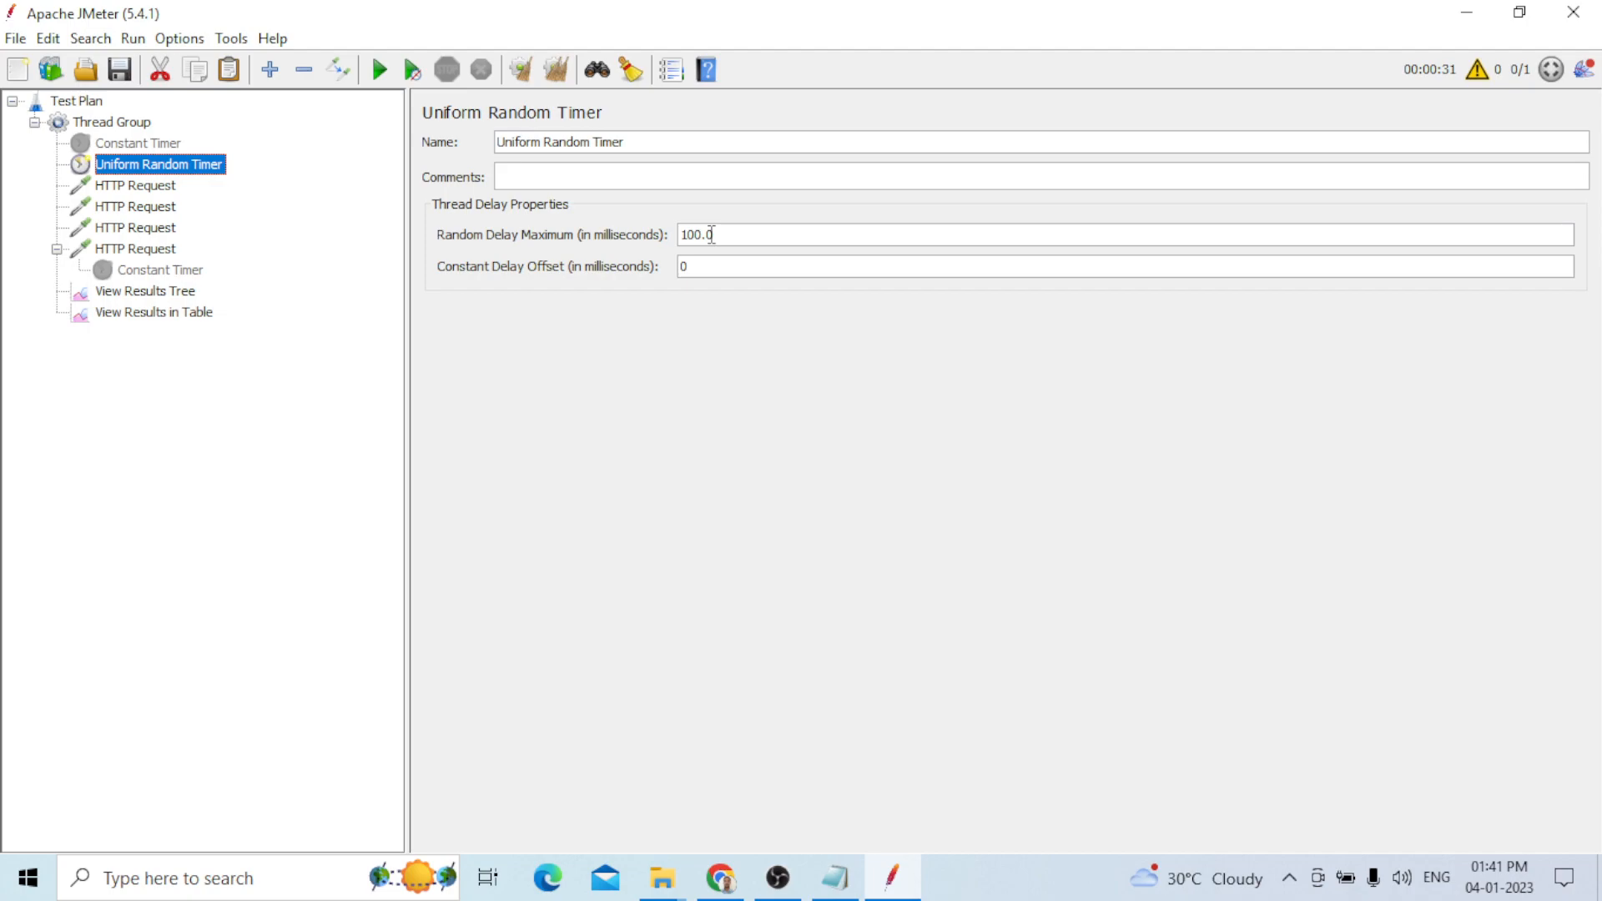
Step: Set the Uniform Random Timer's constant delay offset to 1000 milliseconds and its random delay maximum to 5000 milliseconds
left_click(704, 265)
key("BackSpace")
type("100")
type("0")
triple_click(736, 235)
type("5000")
Step: Run the test plan with the Uniform Random Timer and check the sample start times in View Results in Table
left_click(146, 291)
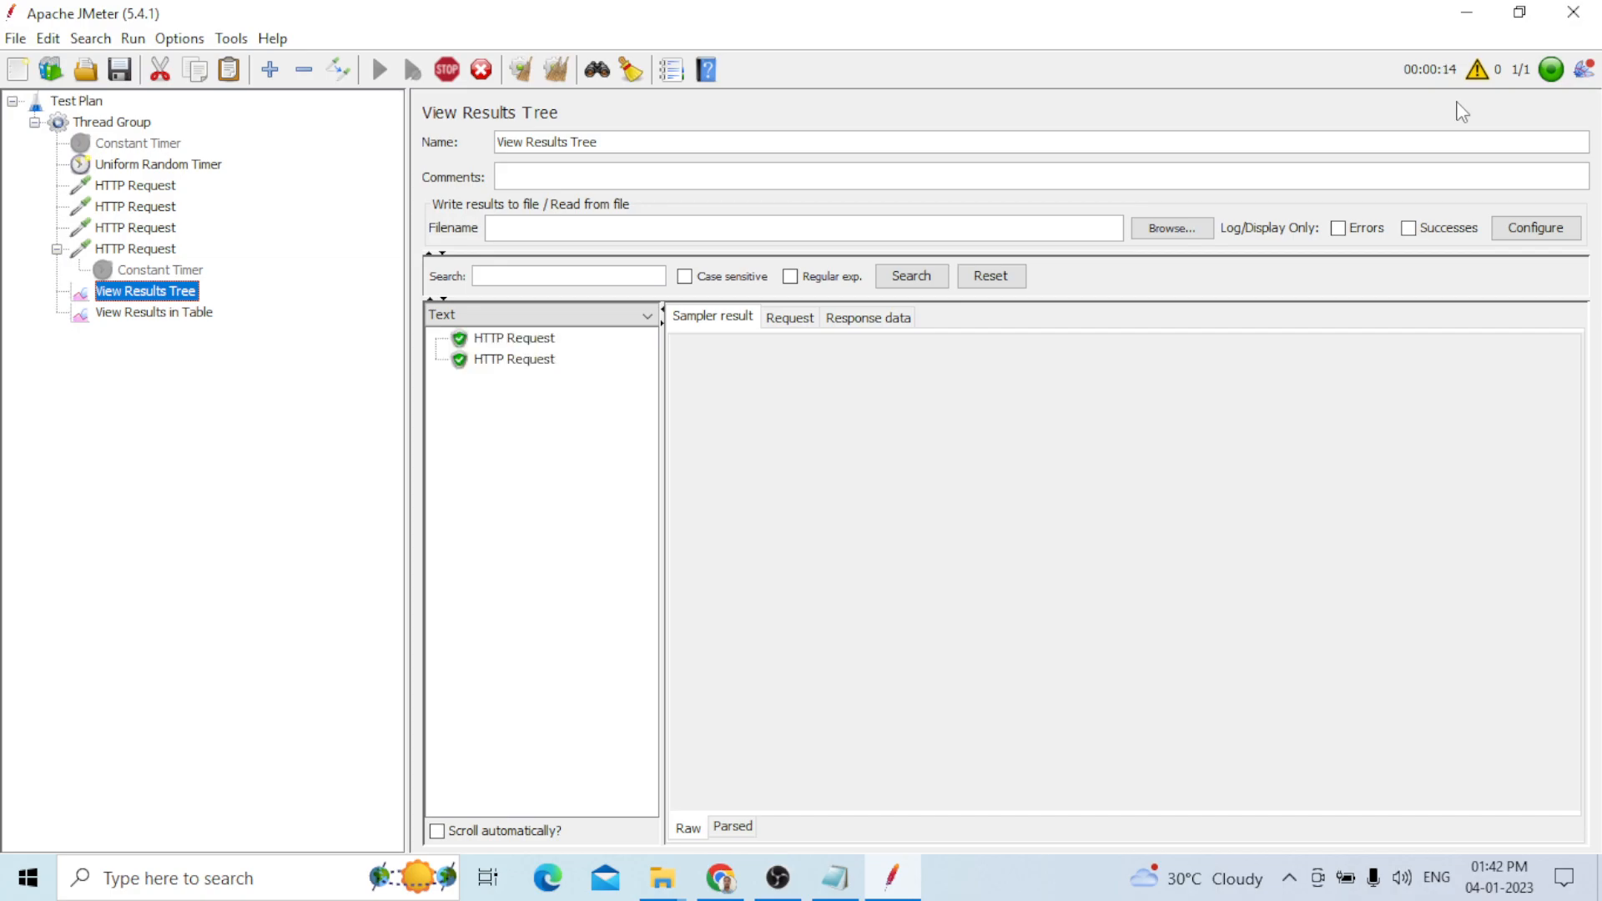
left_click(129, 316)
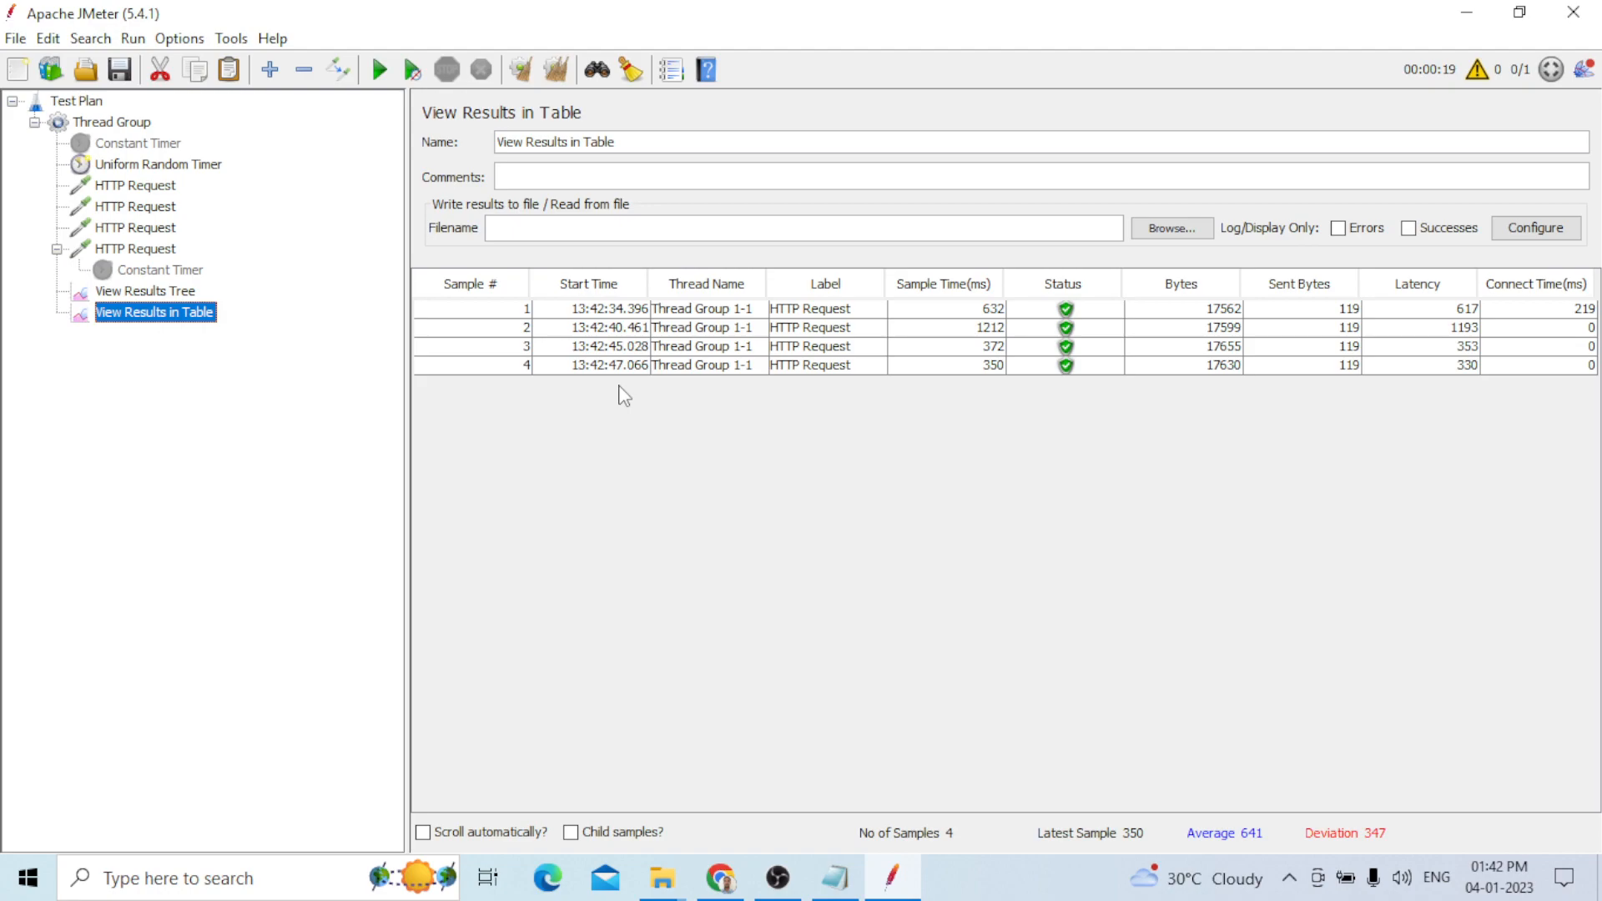
Step: Compare the sample start times in View Results in Table with the Uniform Random Timer's delay settings
left_click(626, 311)
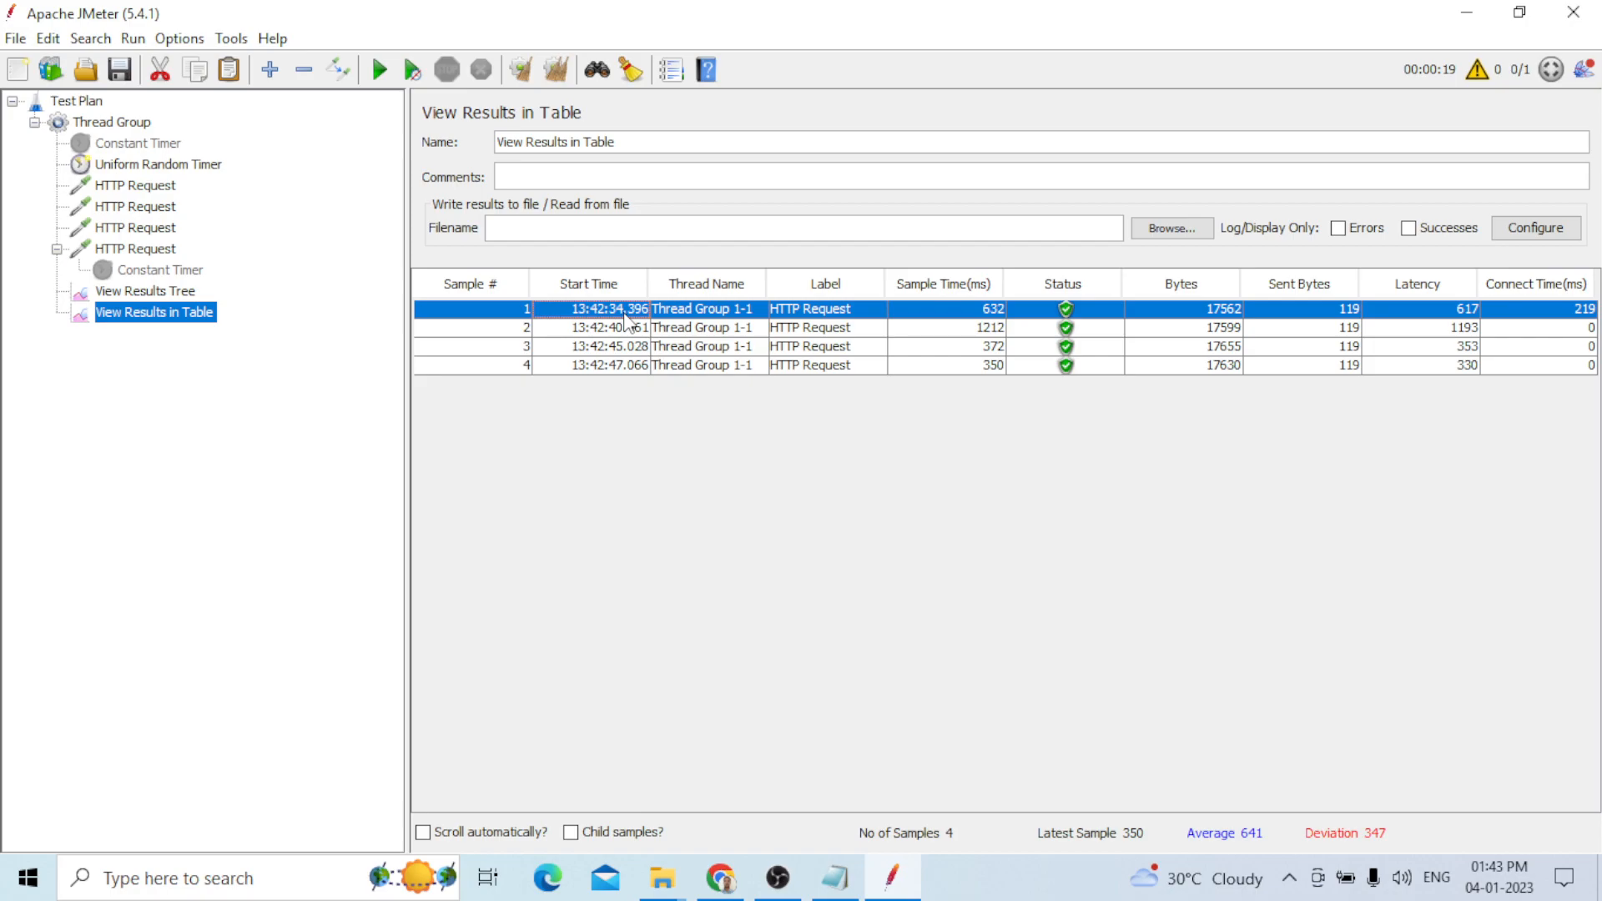
left_click(622, 345)
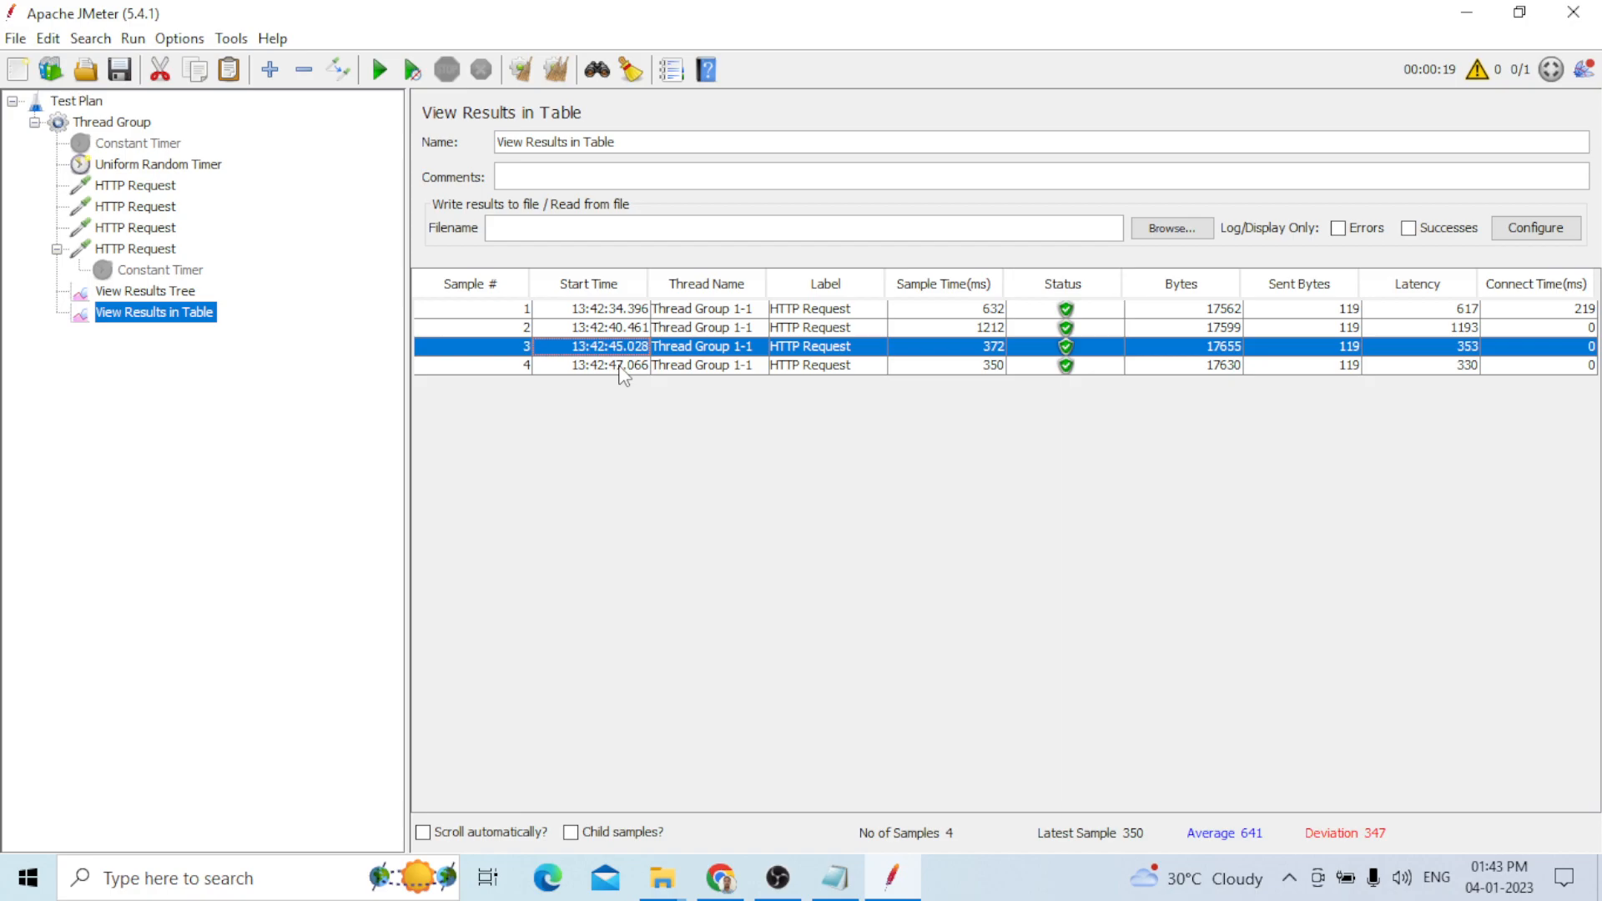
left_click(156, 166)
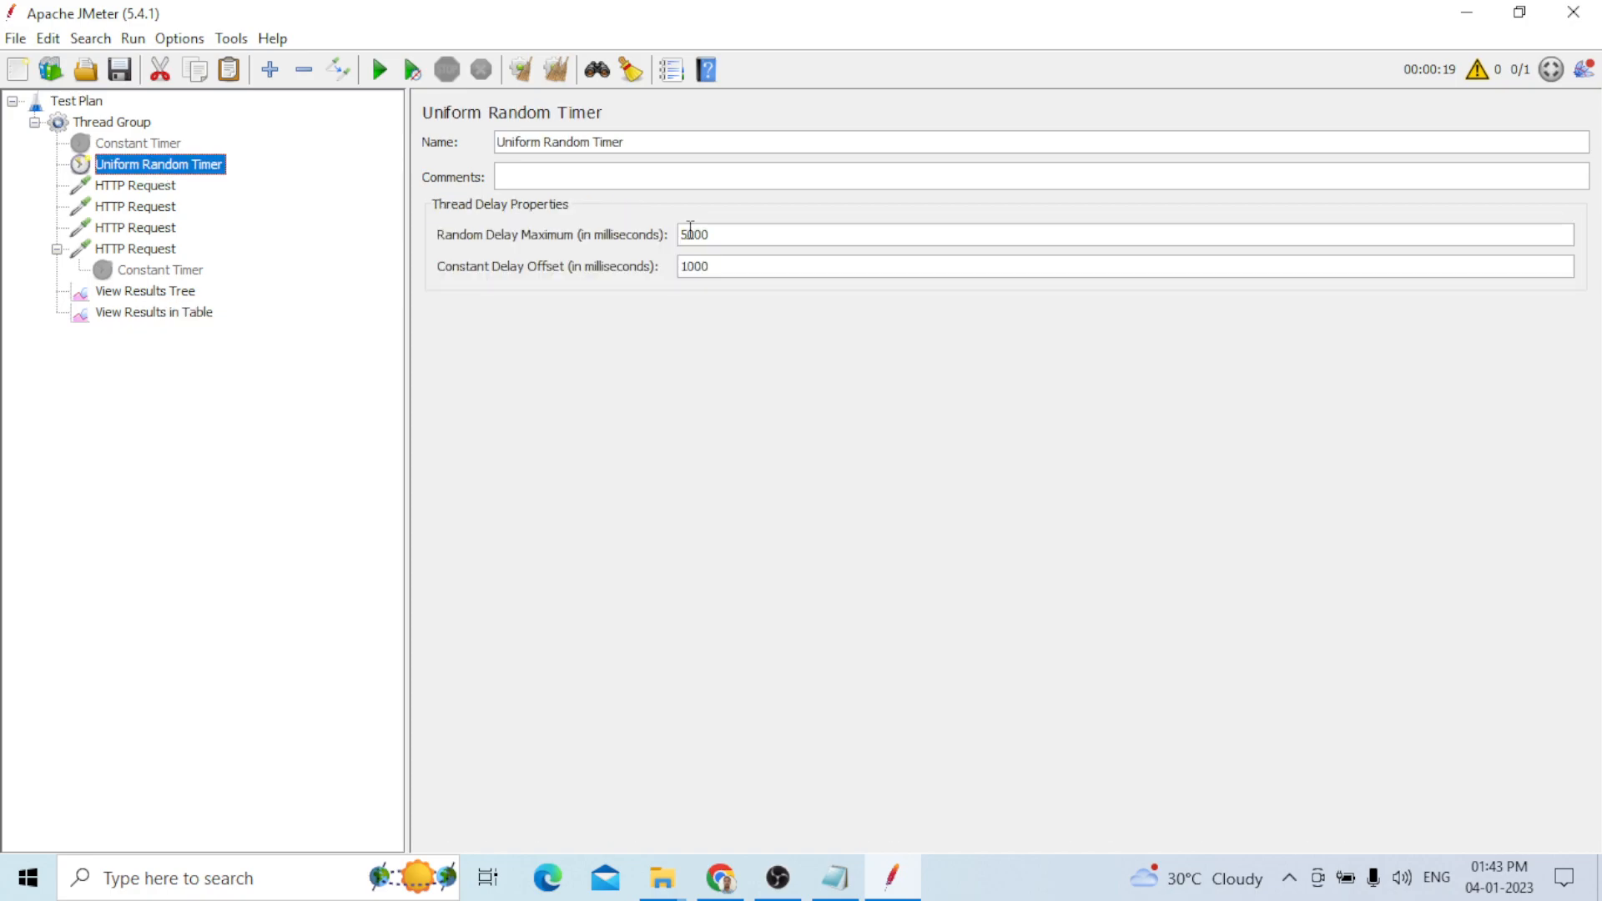
Step: In the Notepad notes, write "Min =5-1=4 sec" and "Max =5+1=6 sec" on separate lines below the timer list
left_click(834, 878)
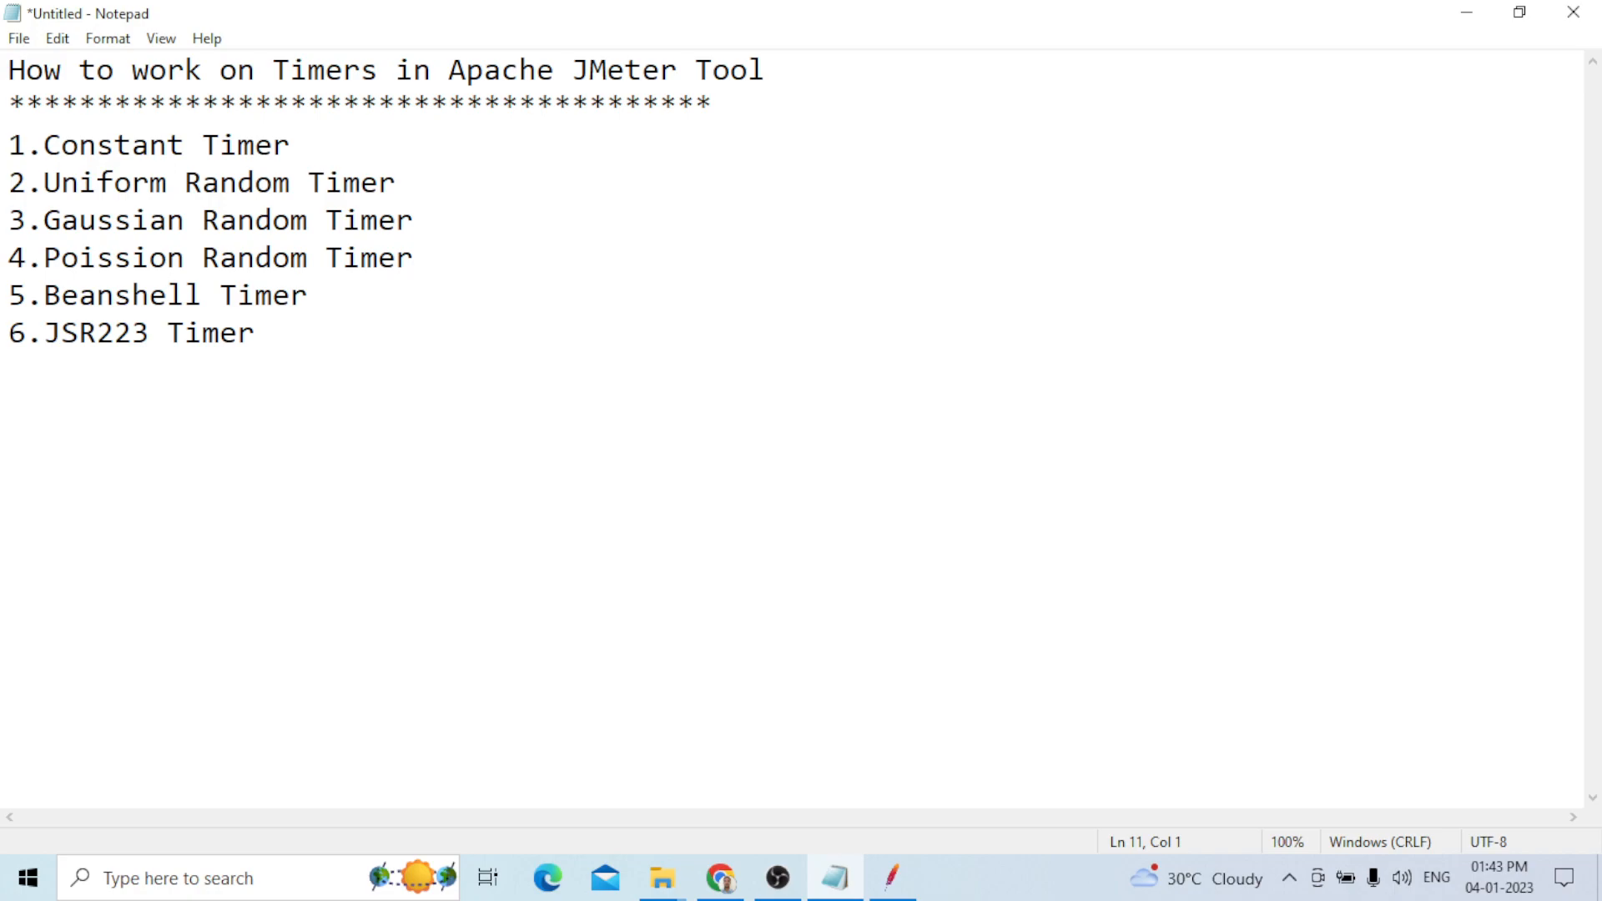
type("Min =")
type("5-1=4 sec")
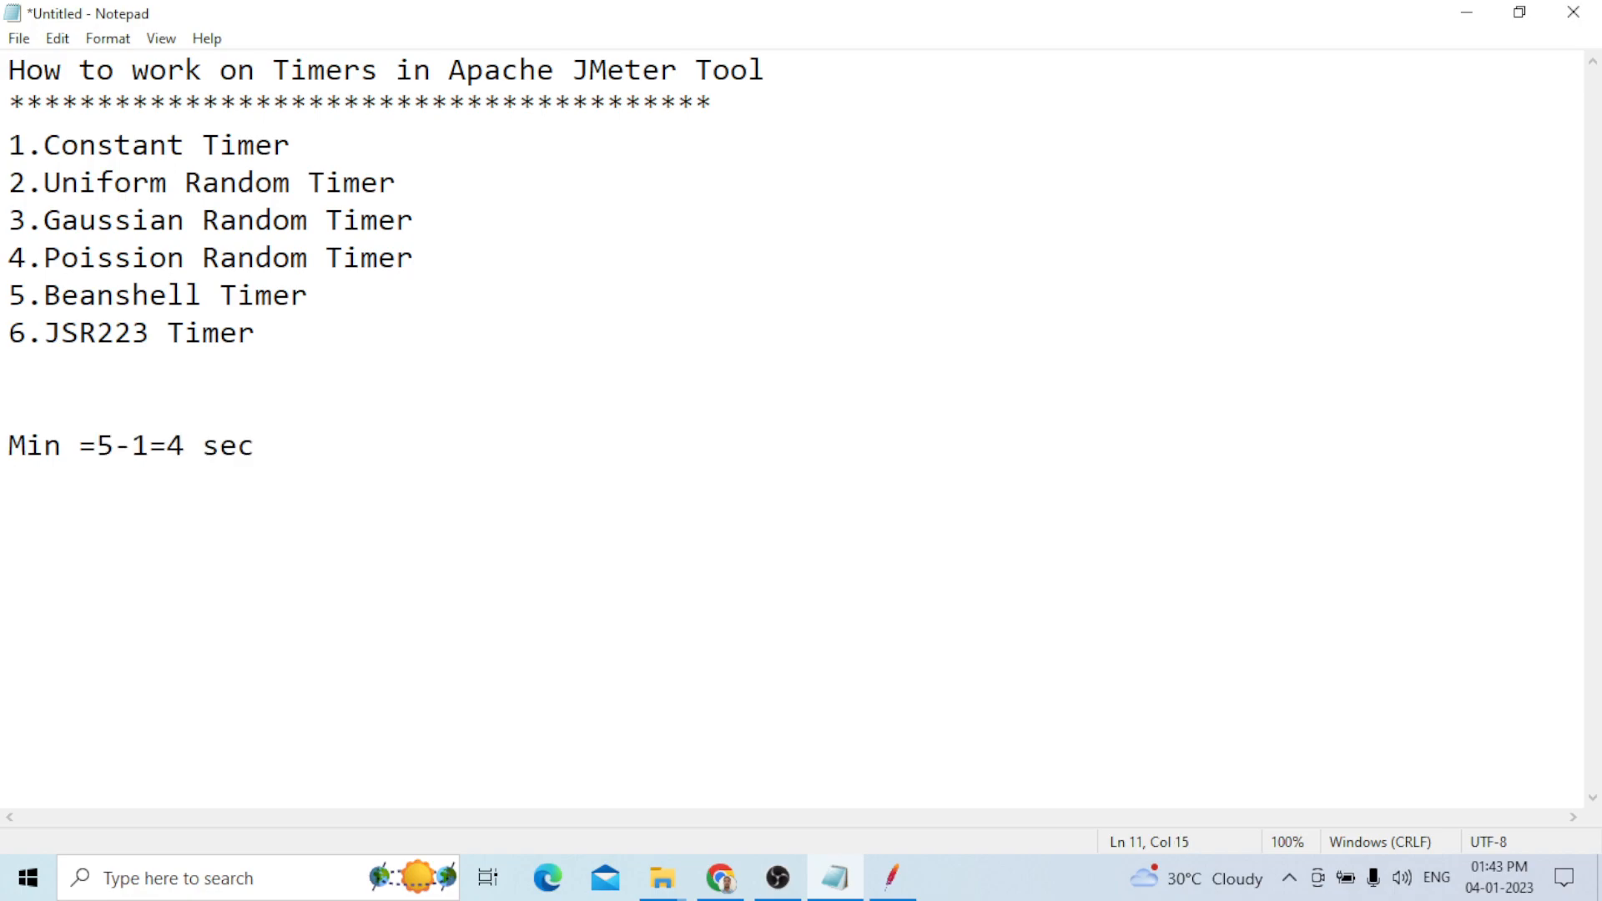
key("Return")
type("Max =")
key("BackSpace")
type("5+1")
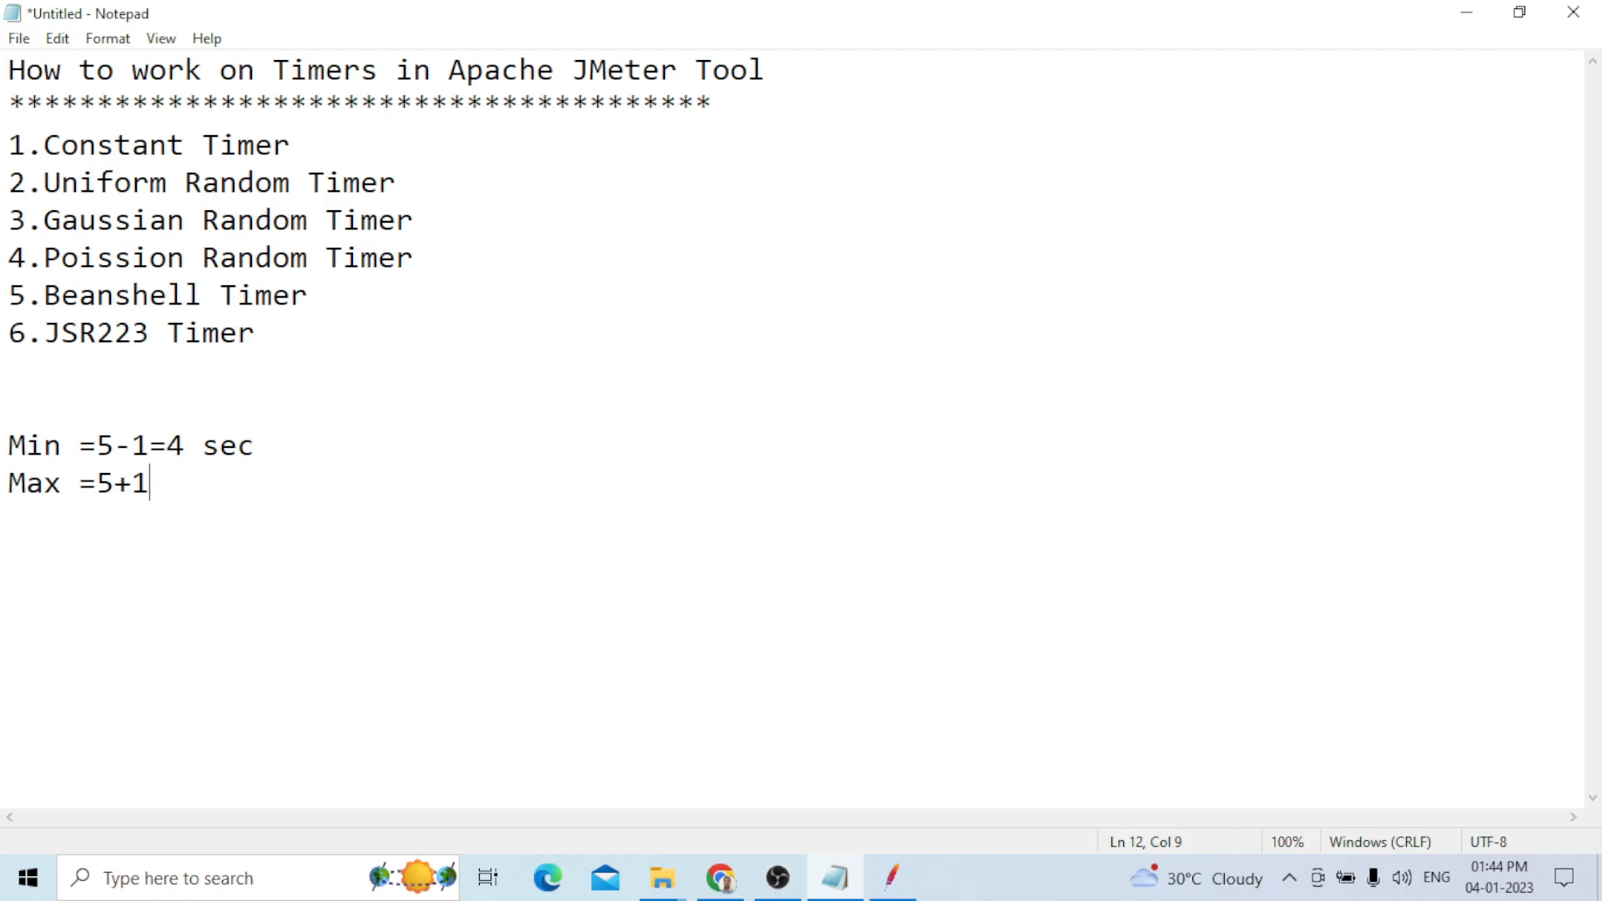
type("=6 sec")
key("Return")
key("Return")
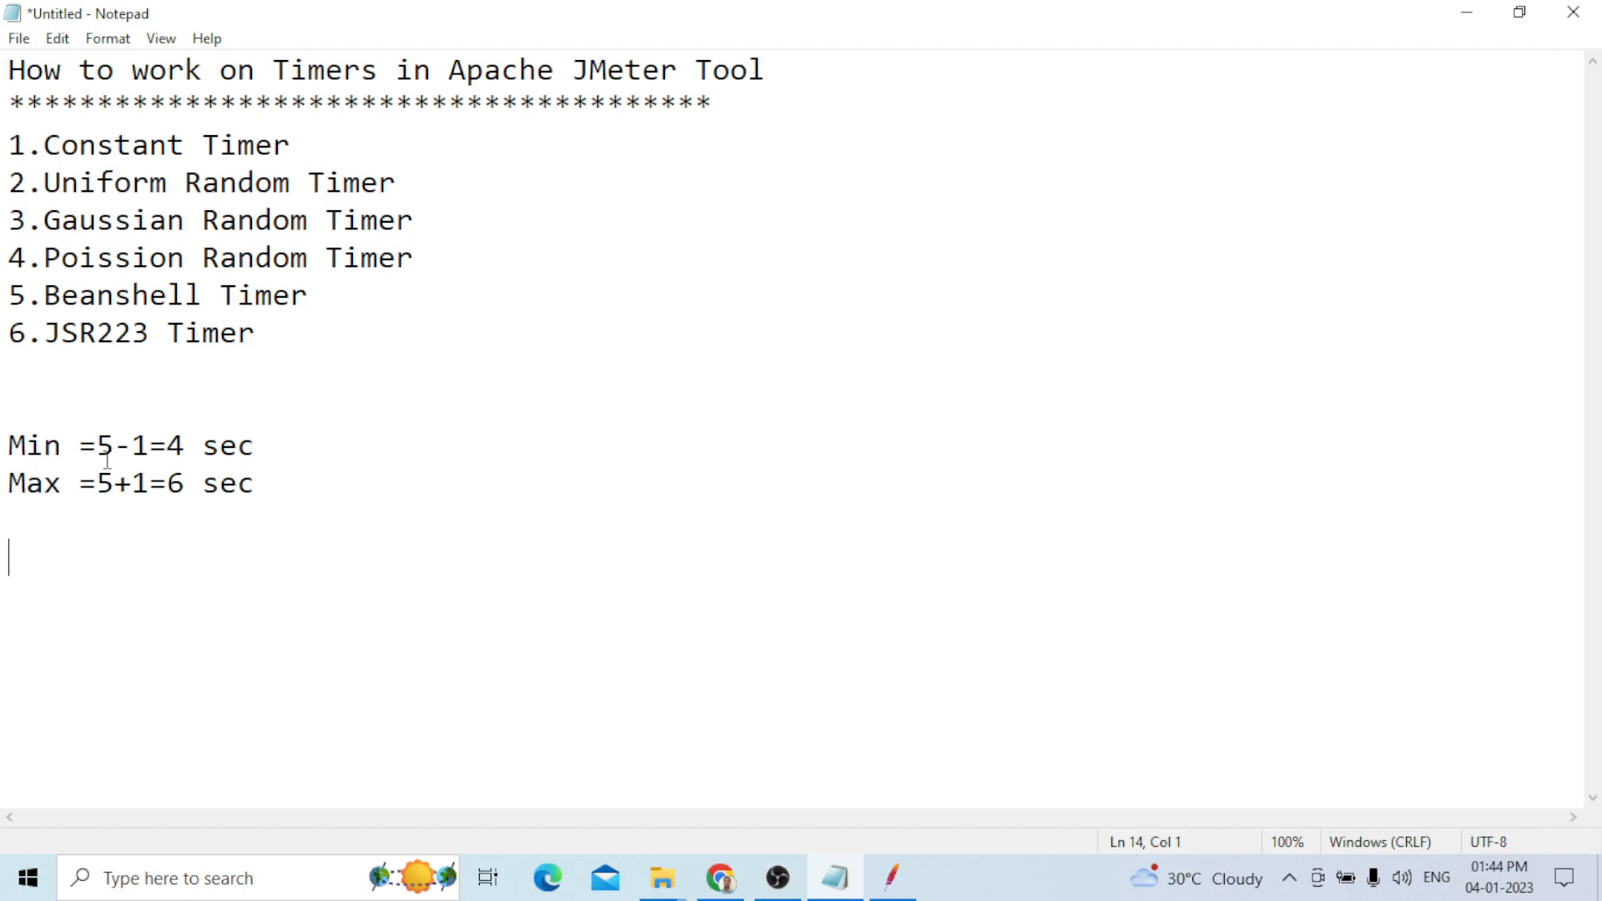
Step: Highlight the Constant and Uniform Random Timer entries in the list, followed by the entries from Gaussian Random Timer to JSR223 Timer
left_click(186, 486)
left_click_drag(398, 183, 43, 145)
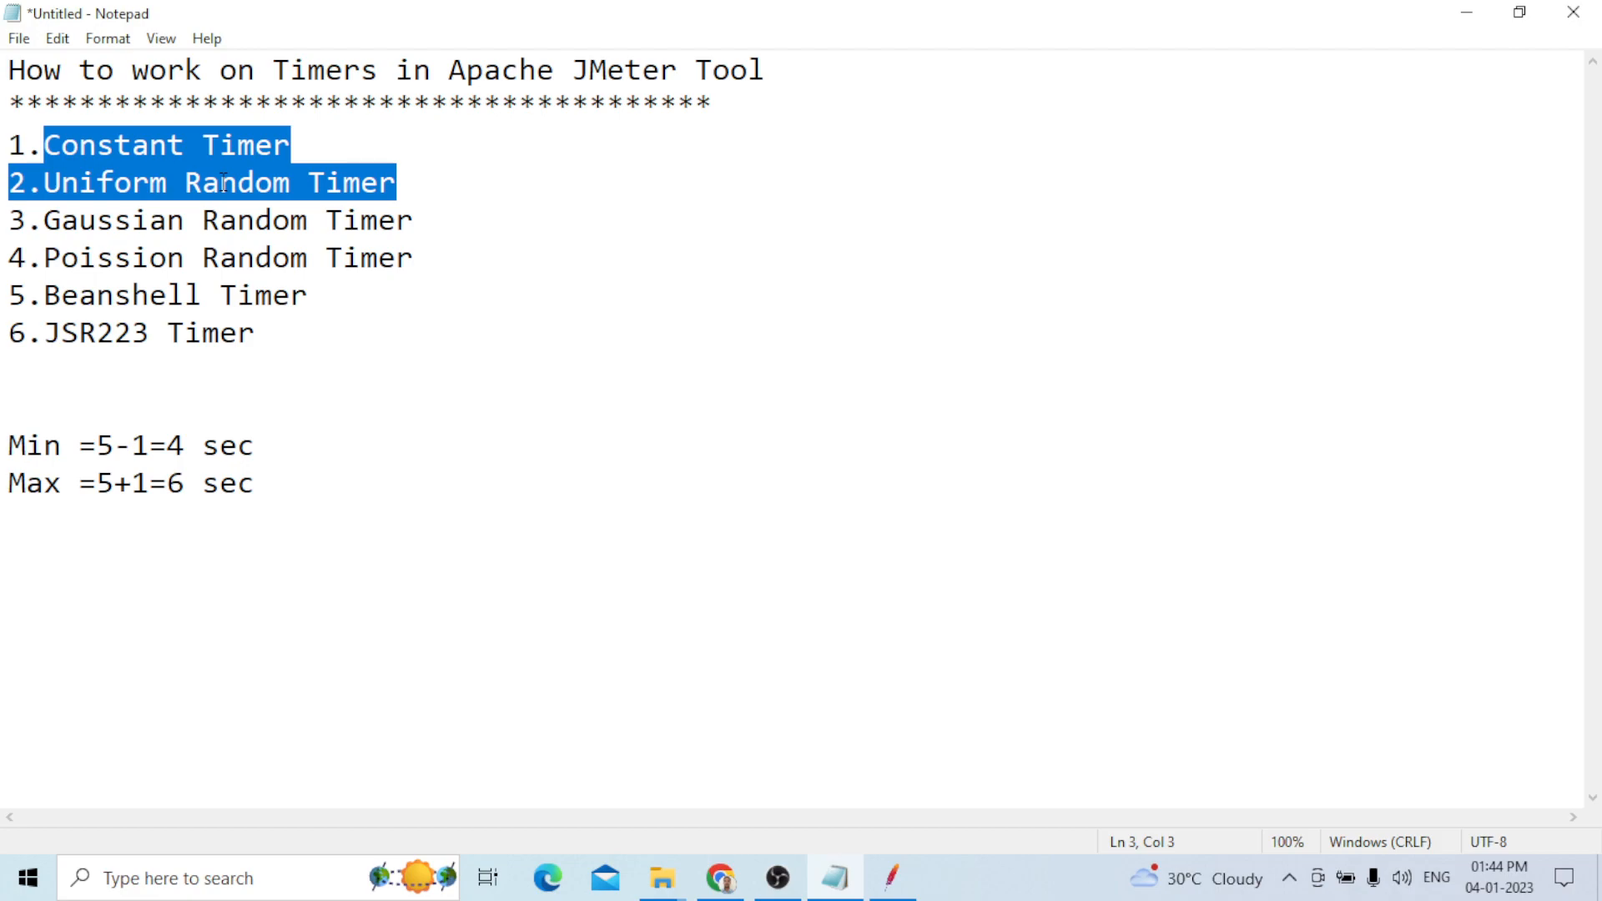
key("ctrl+End")
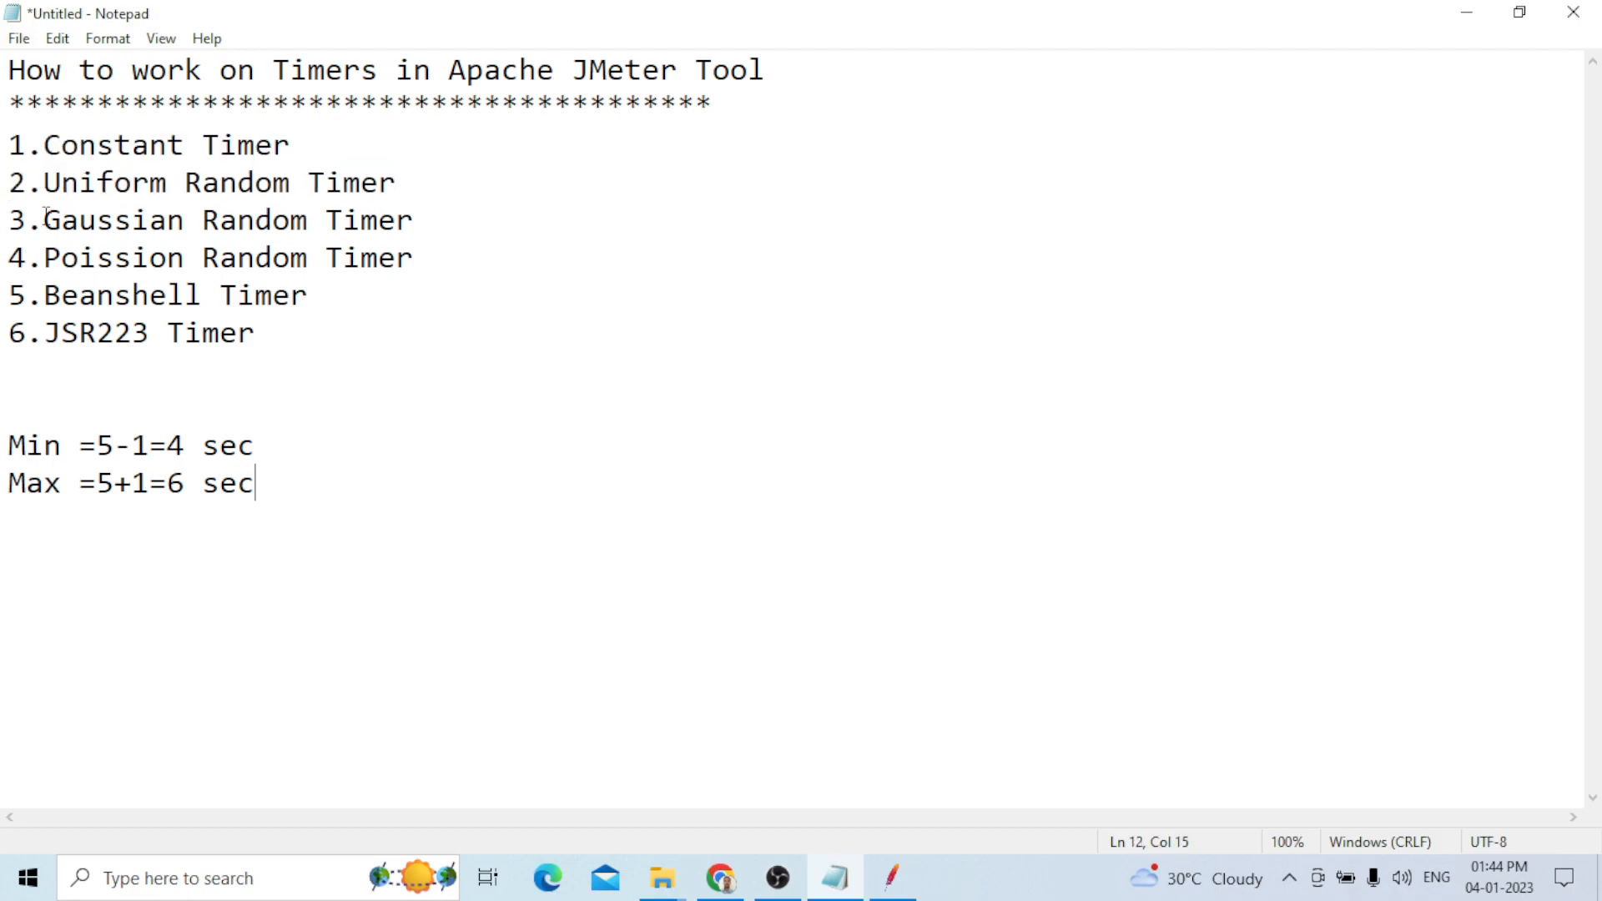
left_click_drag(44, 220, 255, 334)
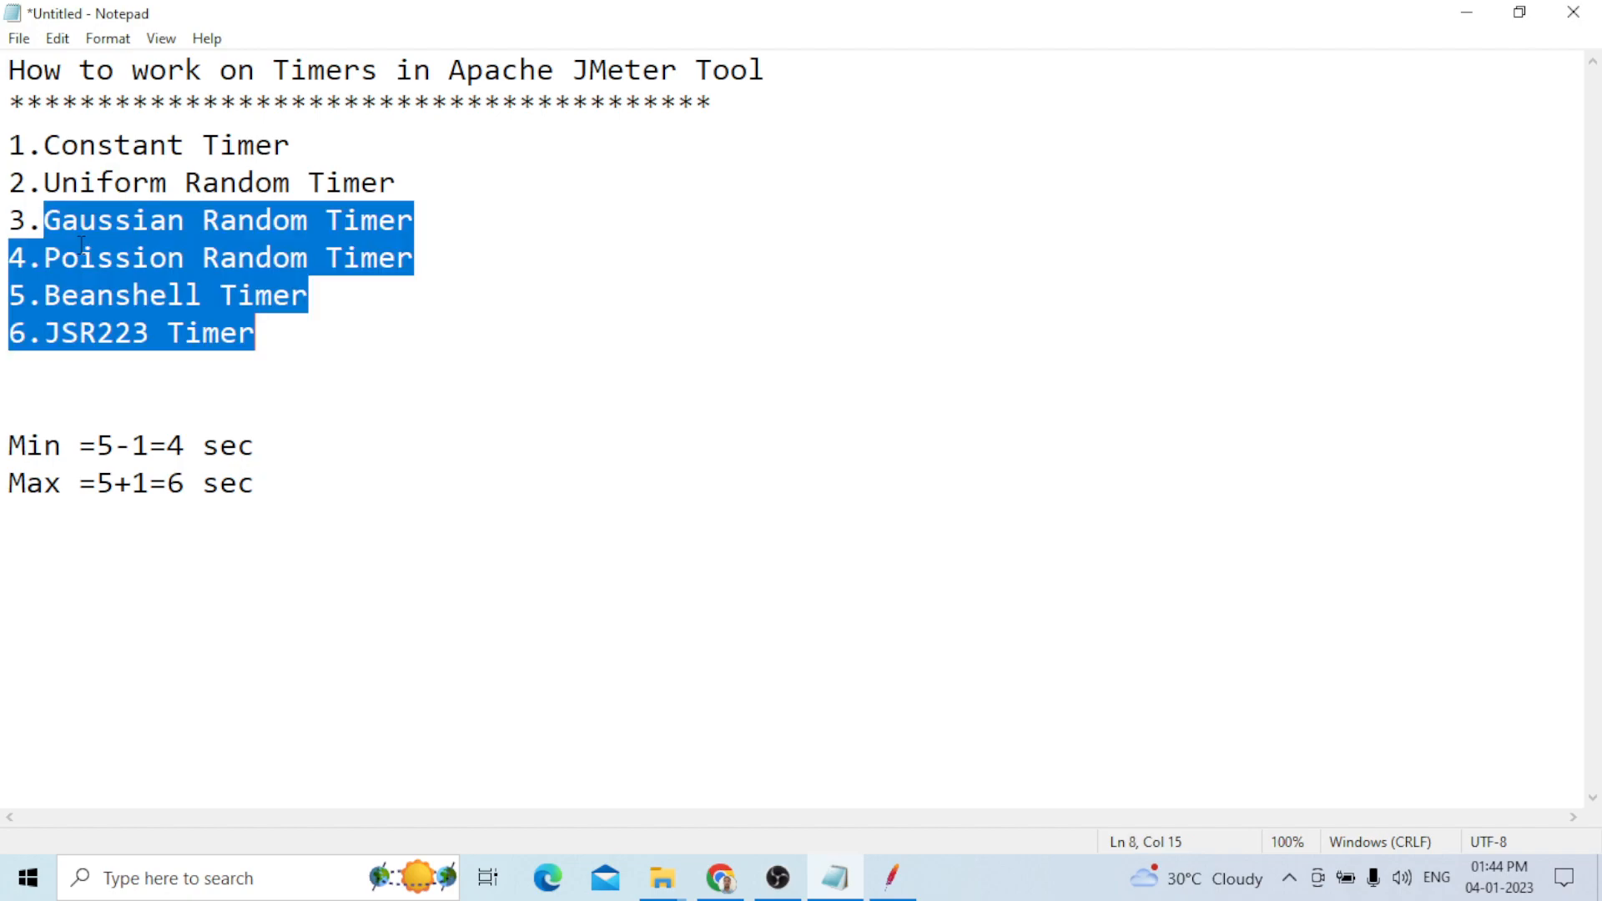
key("Left")
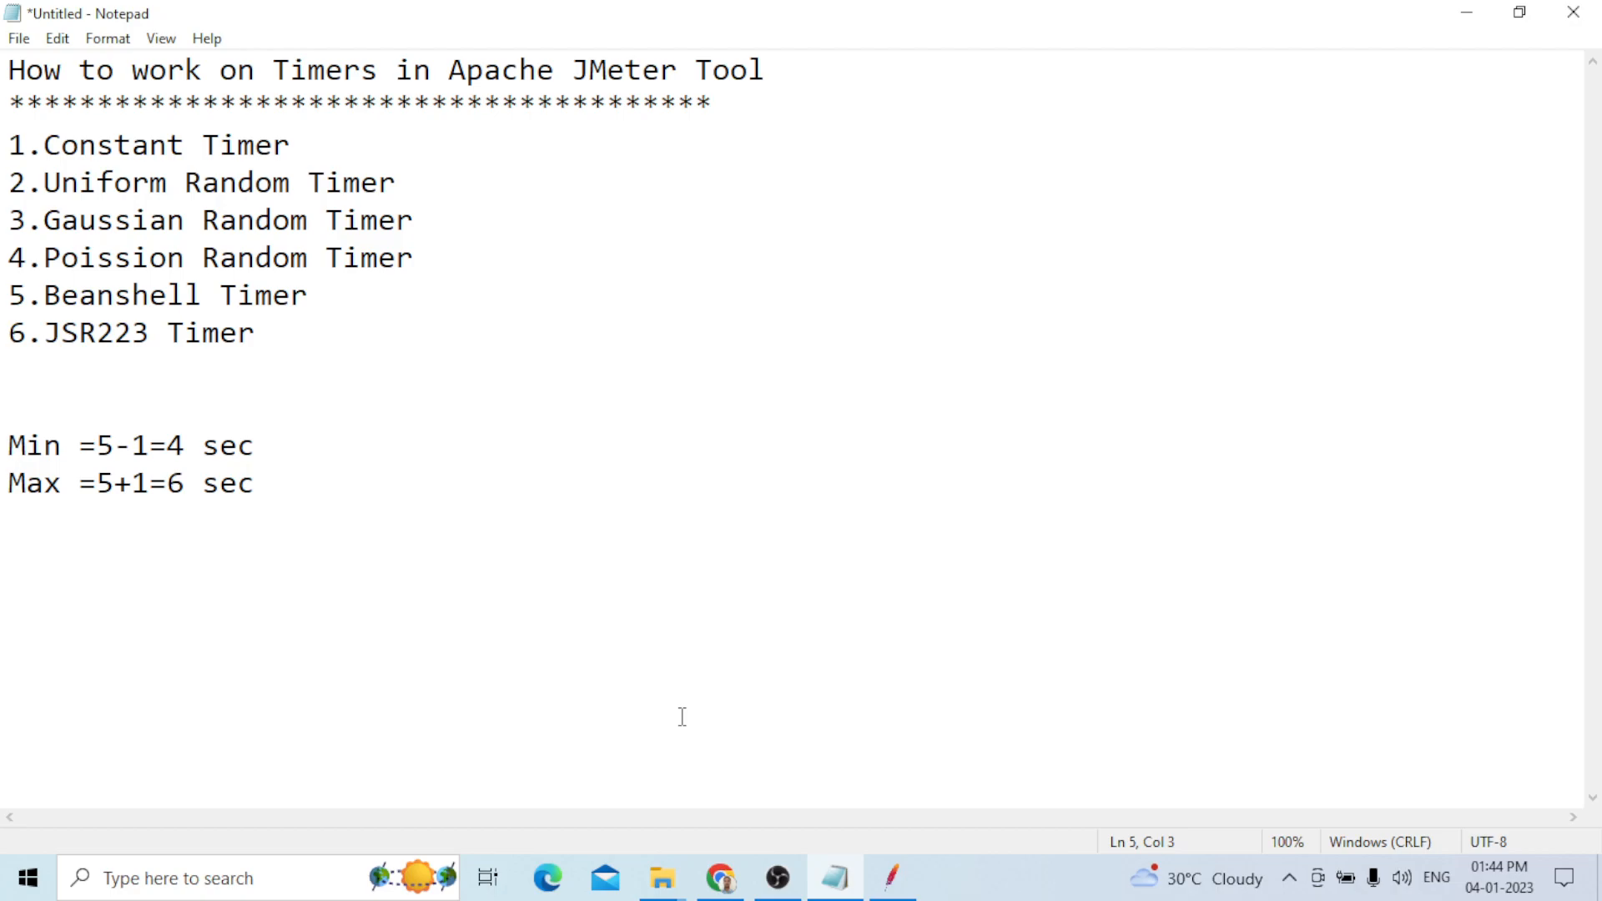
Step: Switch to JMeter and review the thread group's Constant Timer and Uniform Random Timer settings
key("alt+Tab")
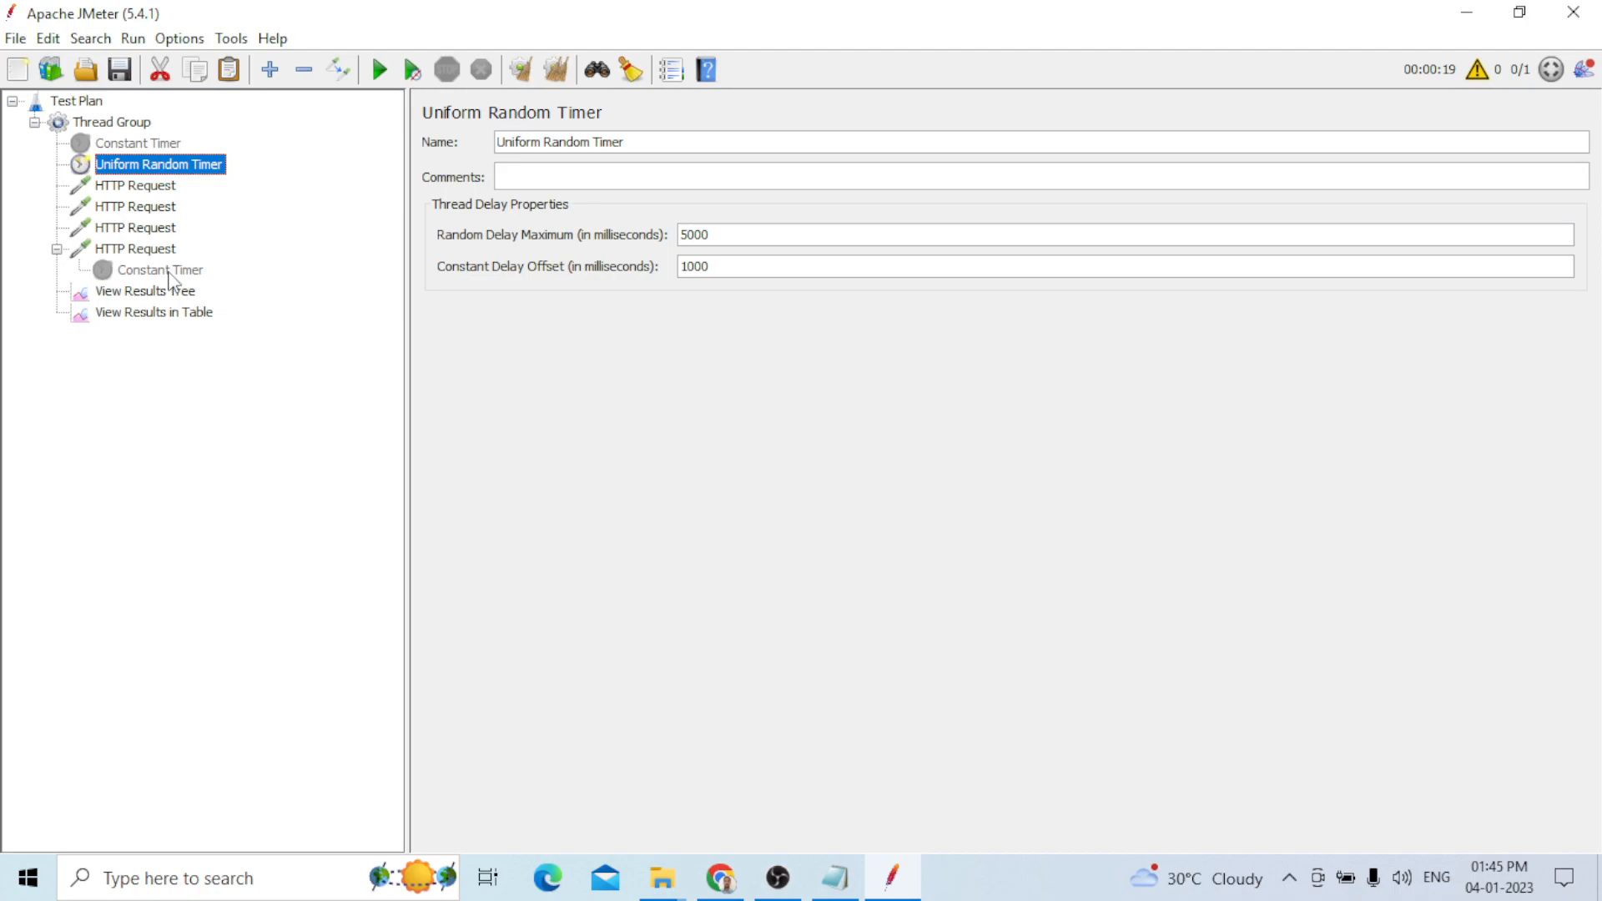
left_click(164, 147)
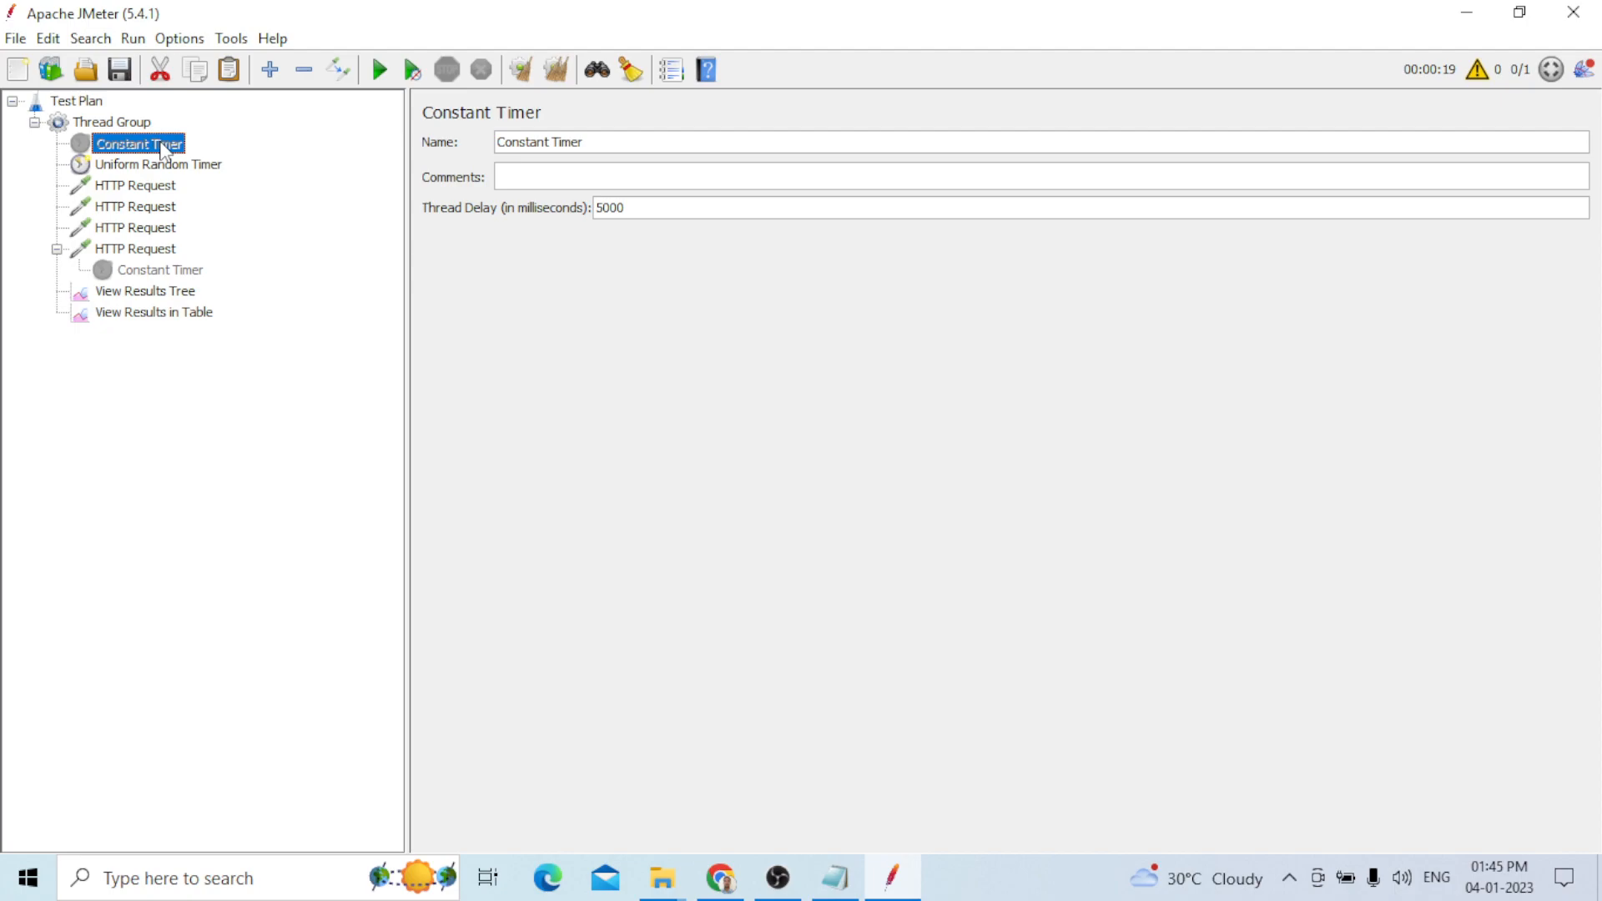
key("Down")
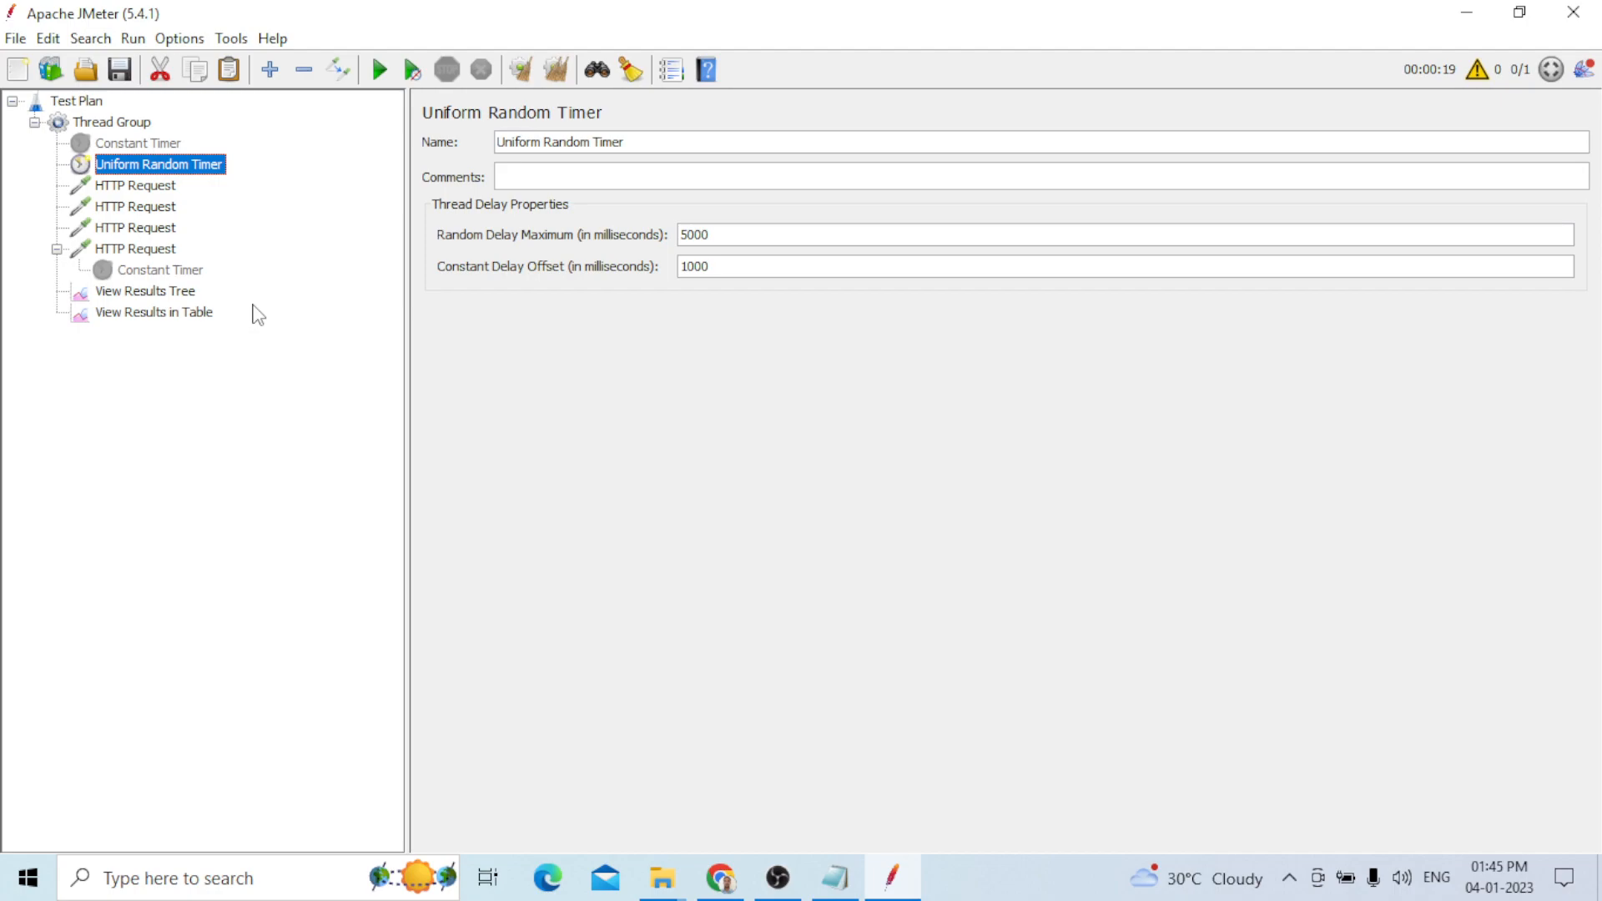
Step: Switch to Notepad and undo the Min and Max calculation lines below the timer list
key("alt+Tab")
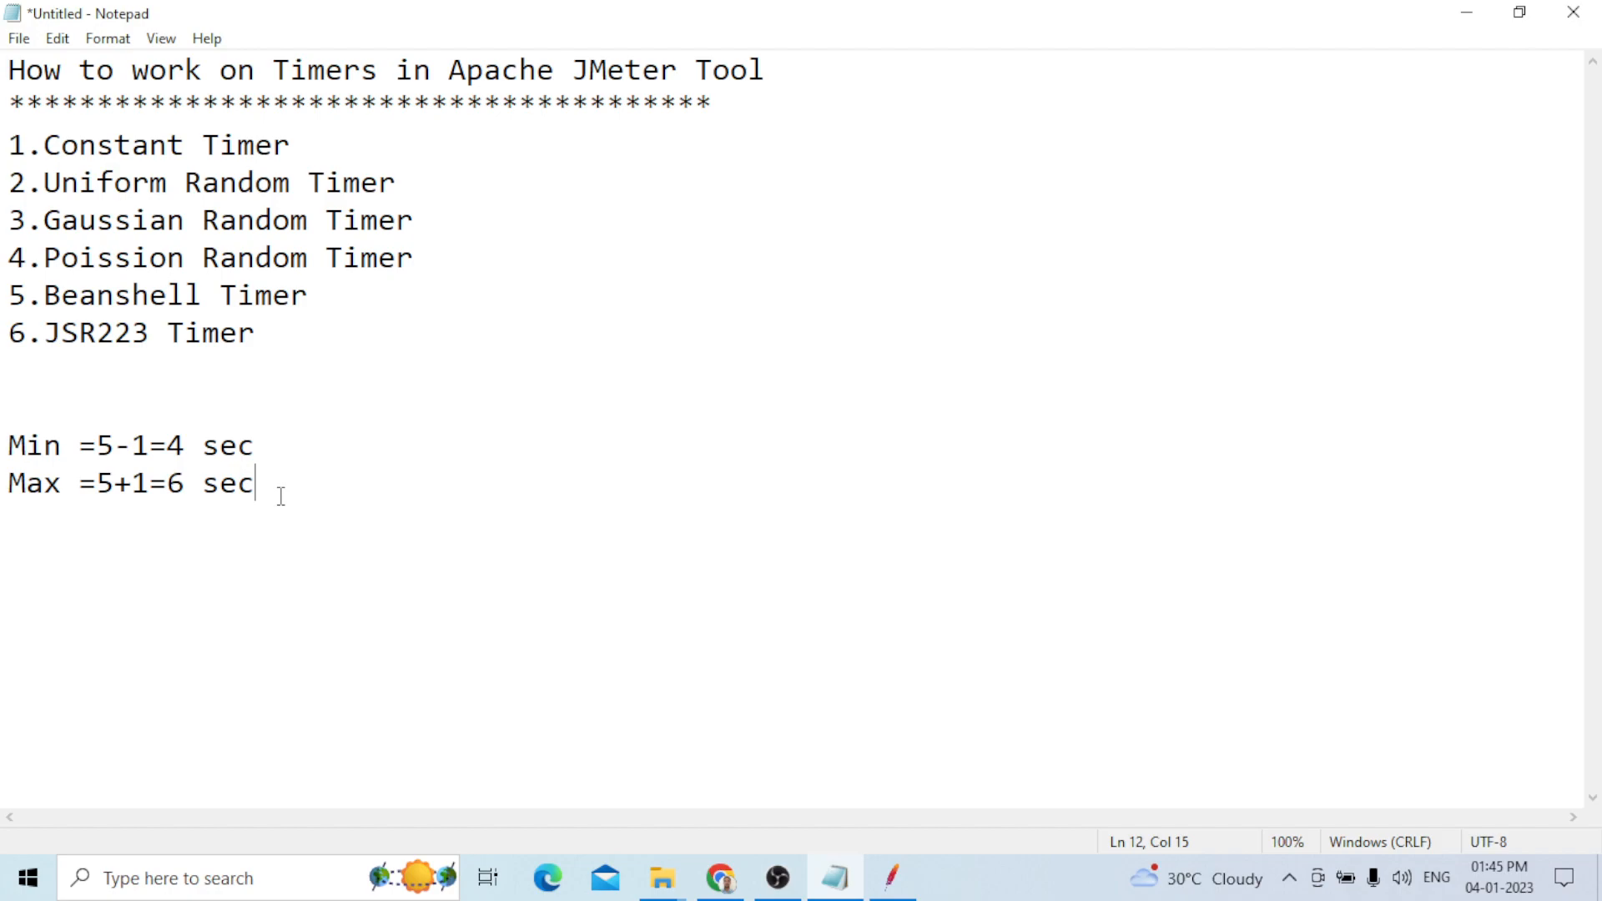
key("ctrl+z")
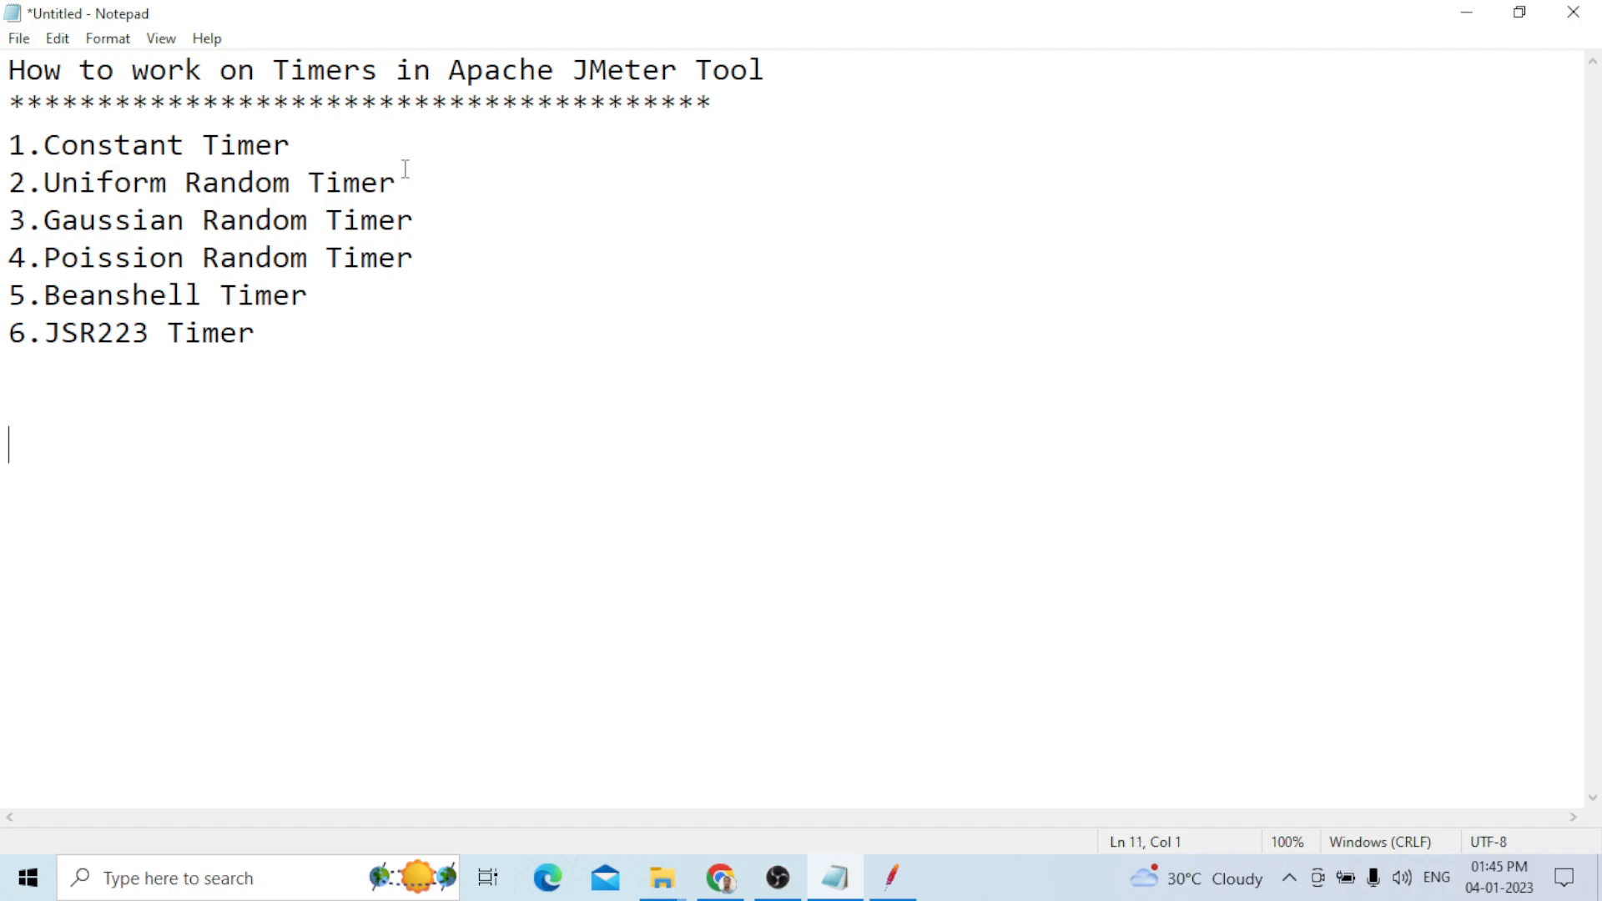
Step: Review the list entries from Gaussian Random Timer to JSR223 Timer by highlighting them, including the JSR223 entry by itself
left_click_drag(9, 218, 232, 324)
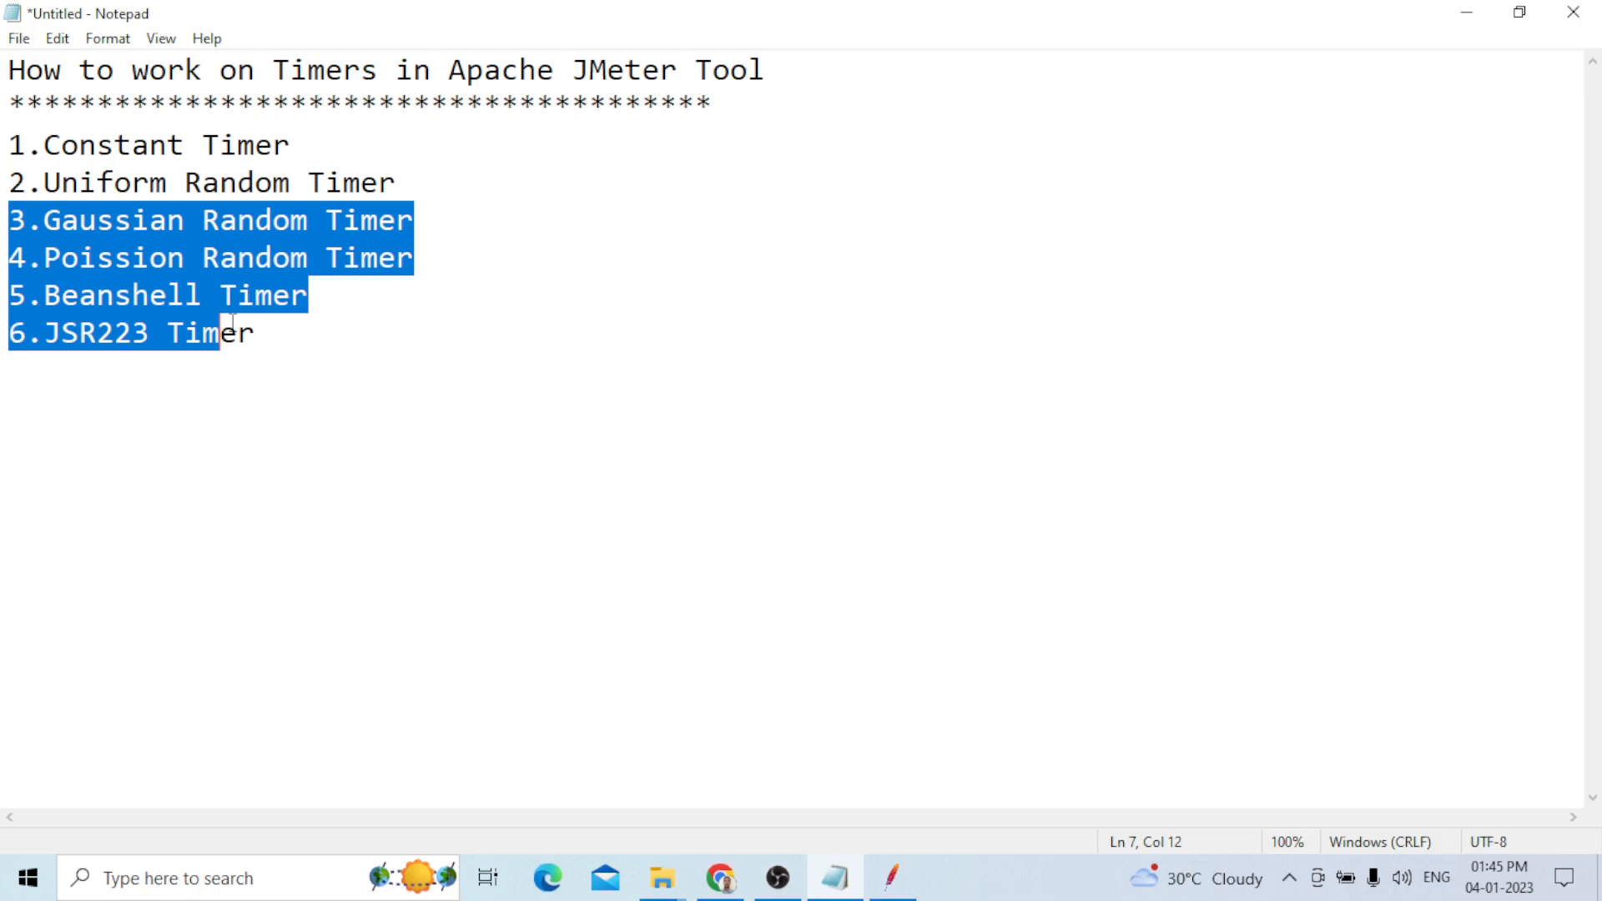
left_click_drag(232, 323, 271, 328)
left_click_drag(44, 333, 114, 333)
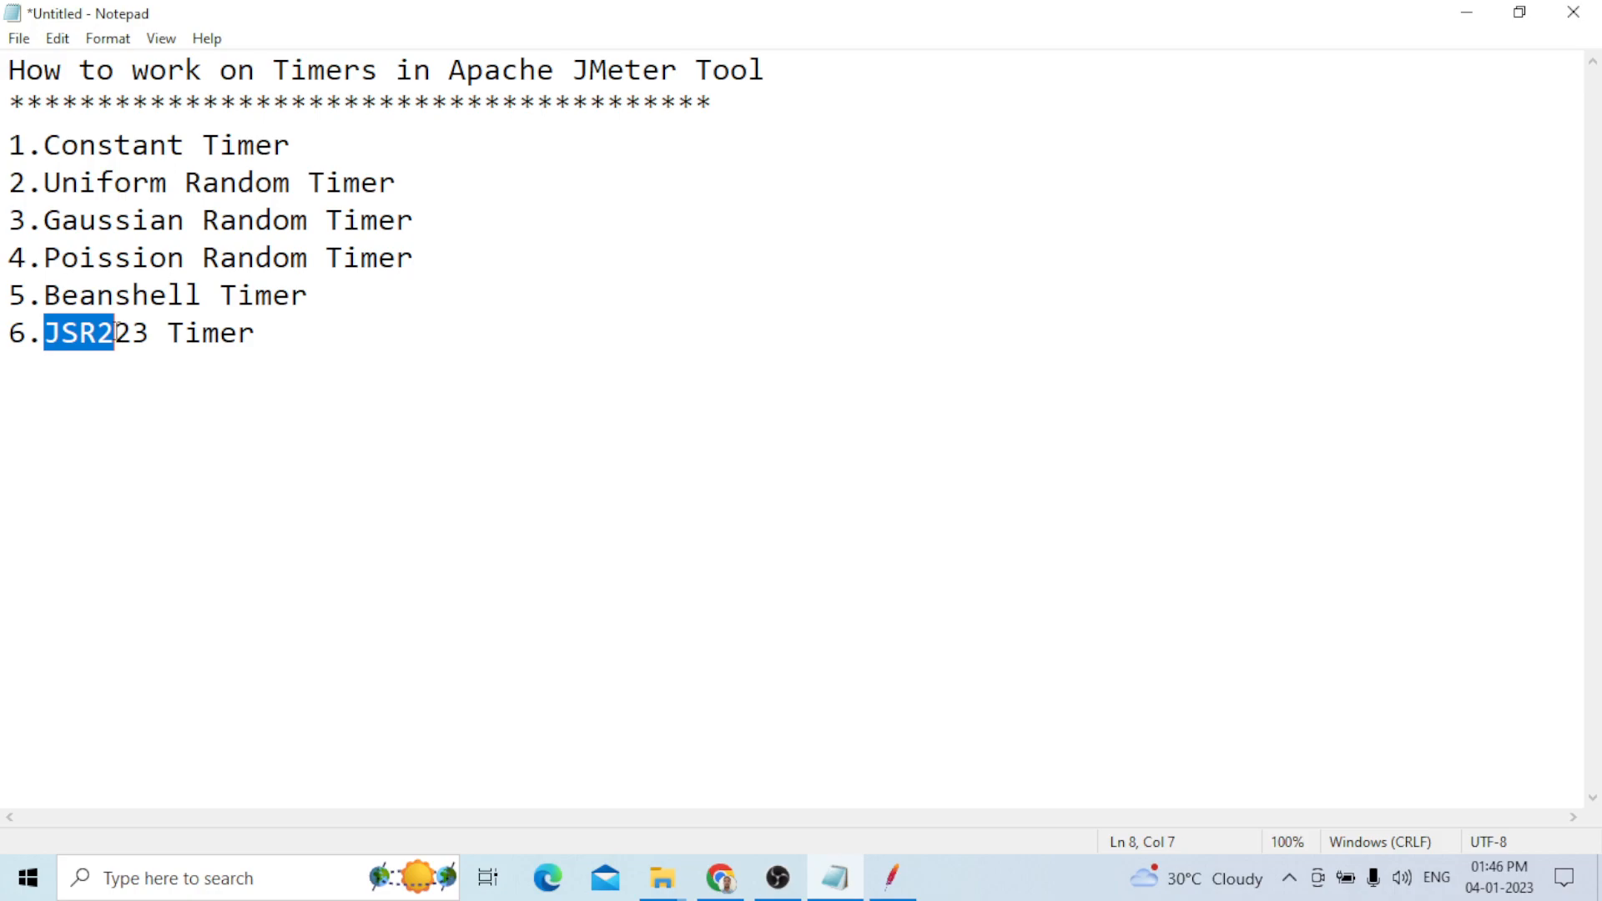
key("End")
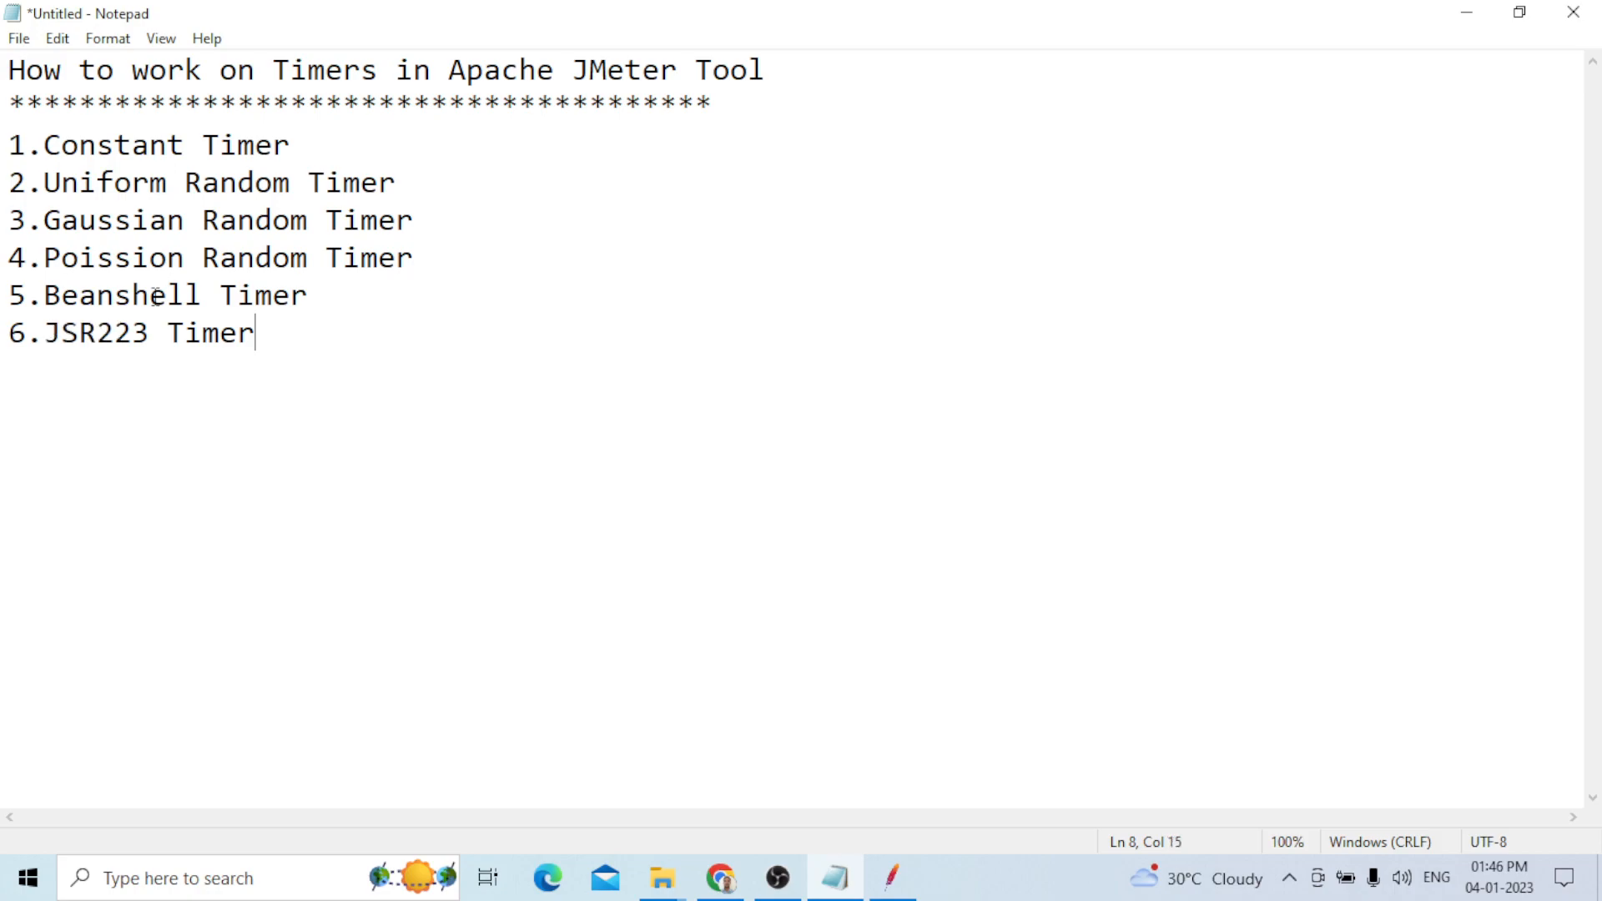